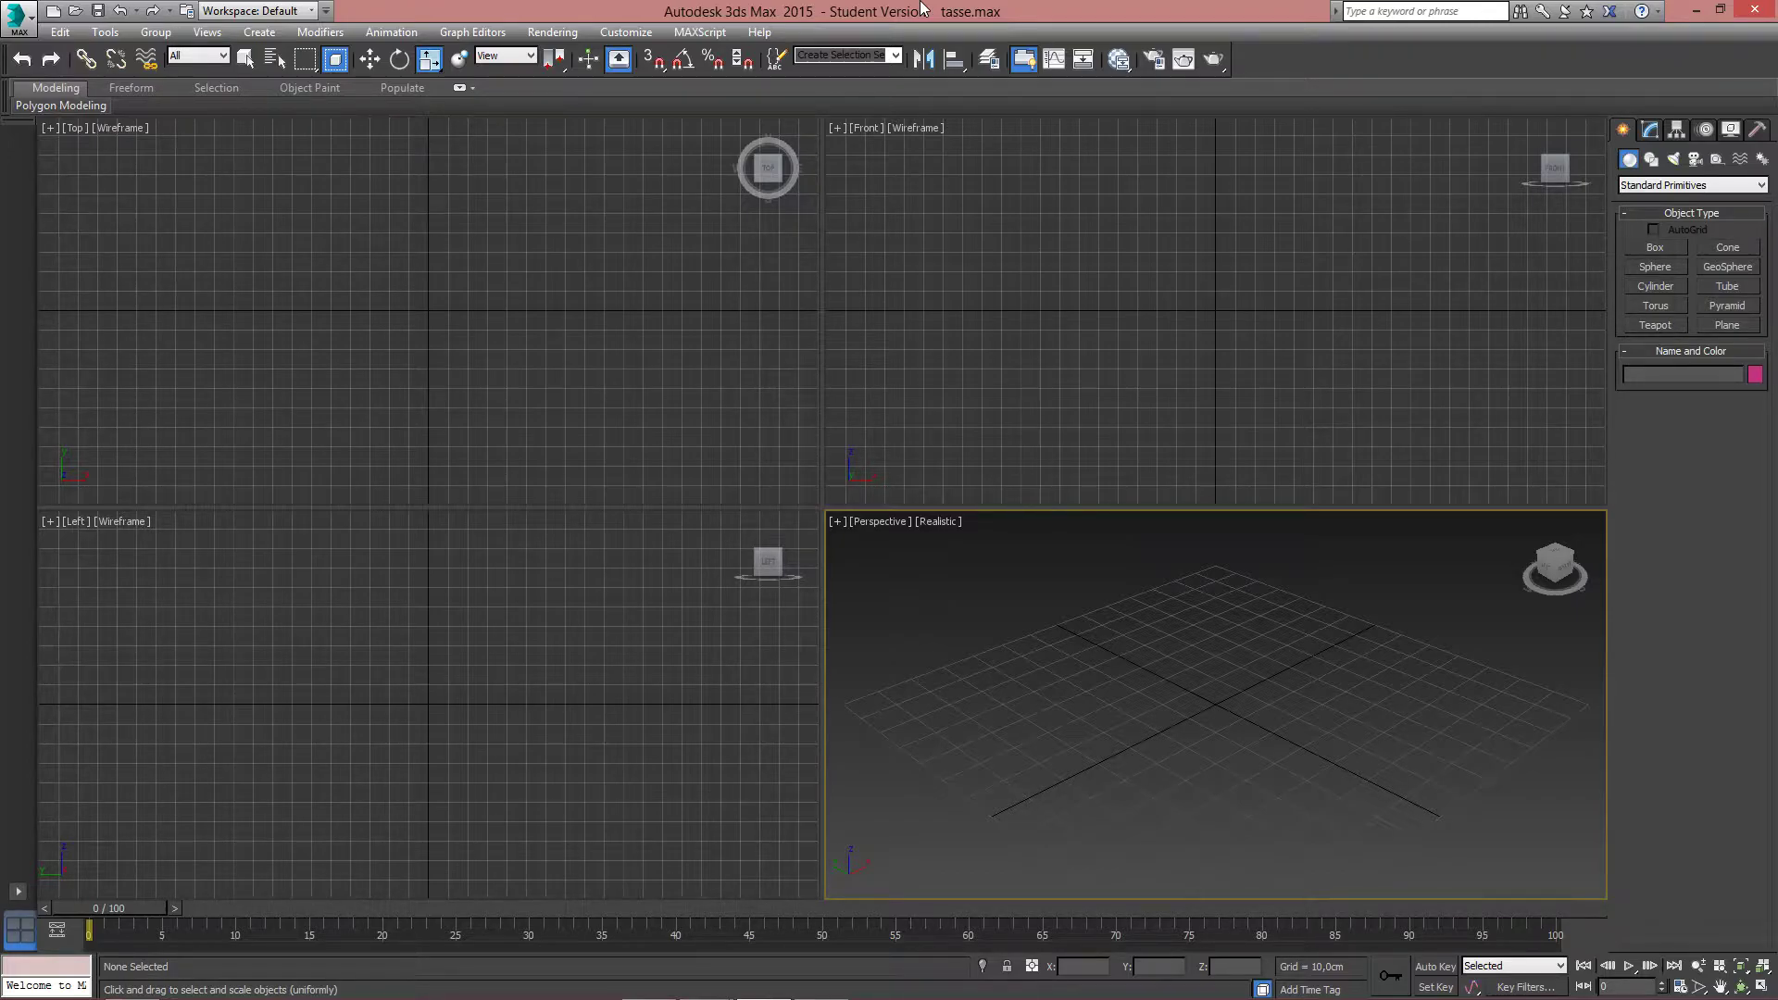
Create a box in the Top viewport, about 87 cm long, 188 cm wide and 47 cm high.
left_click(1656, 247)
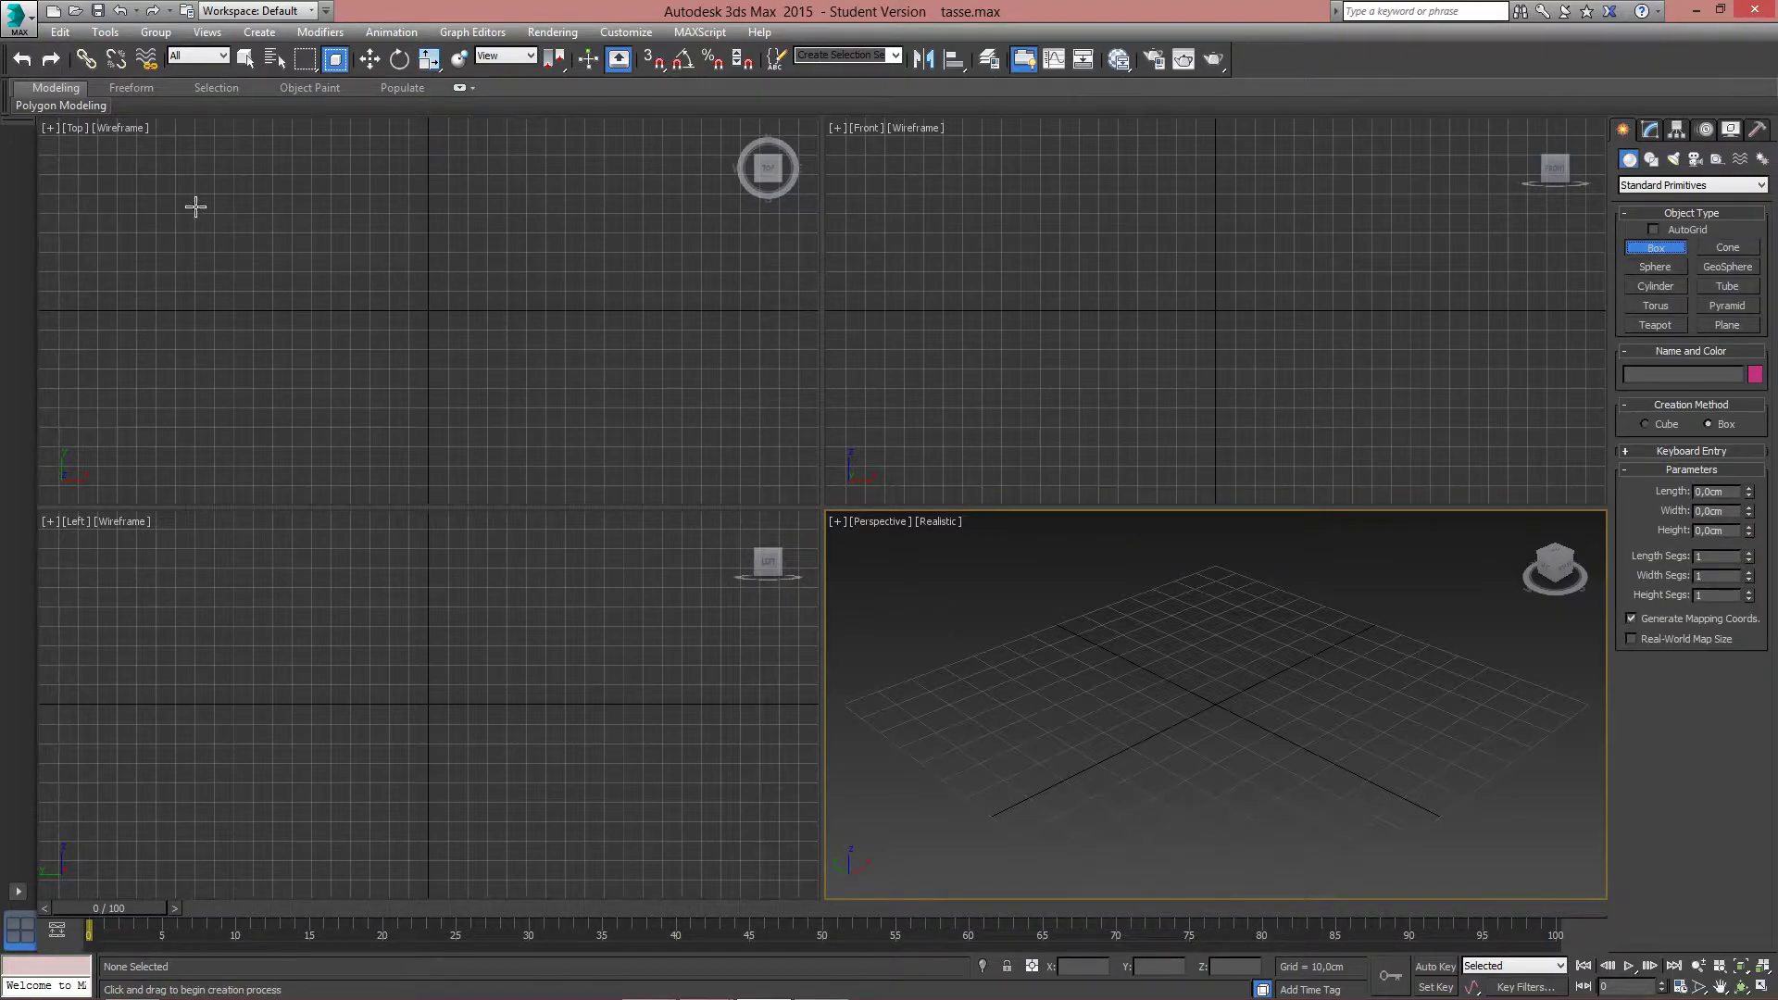
left_click_drag(238, 226, 604, 396)
left_click(591, 304)
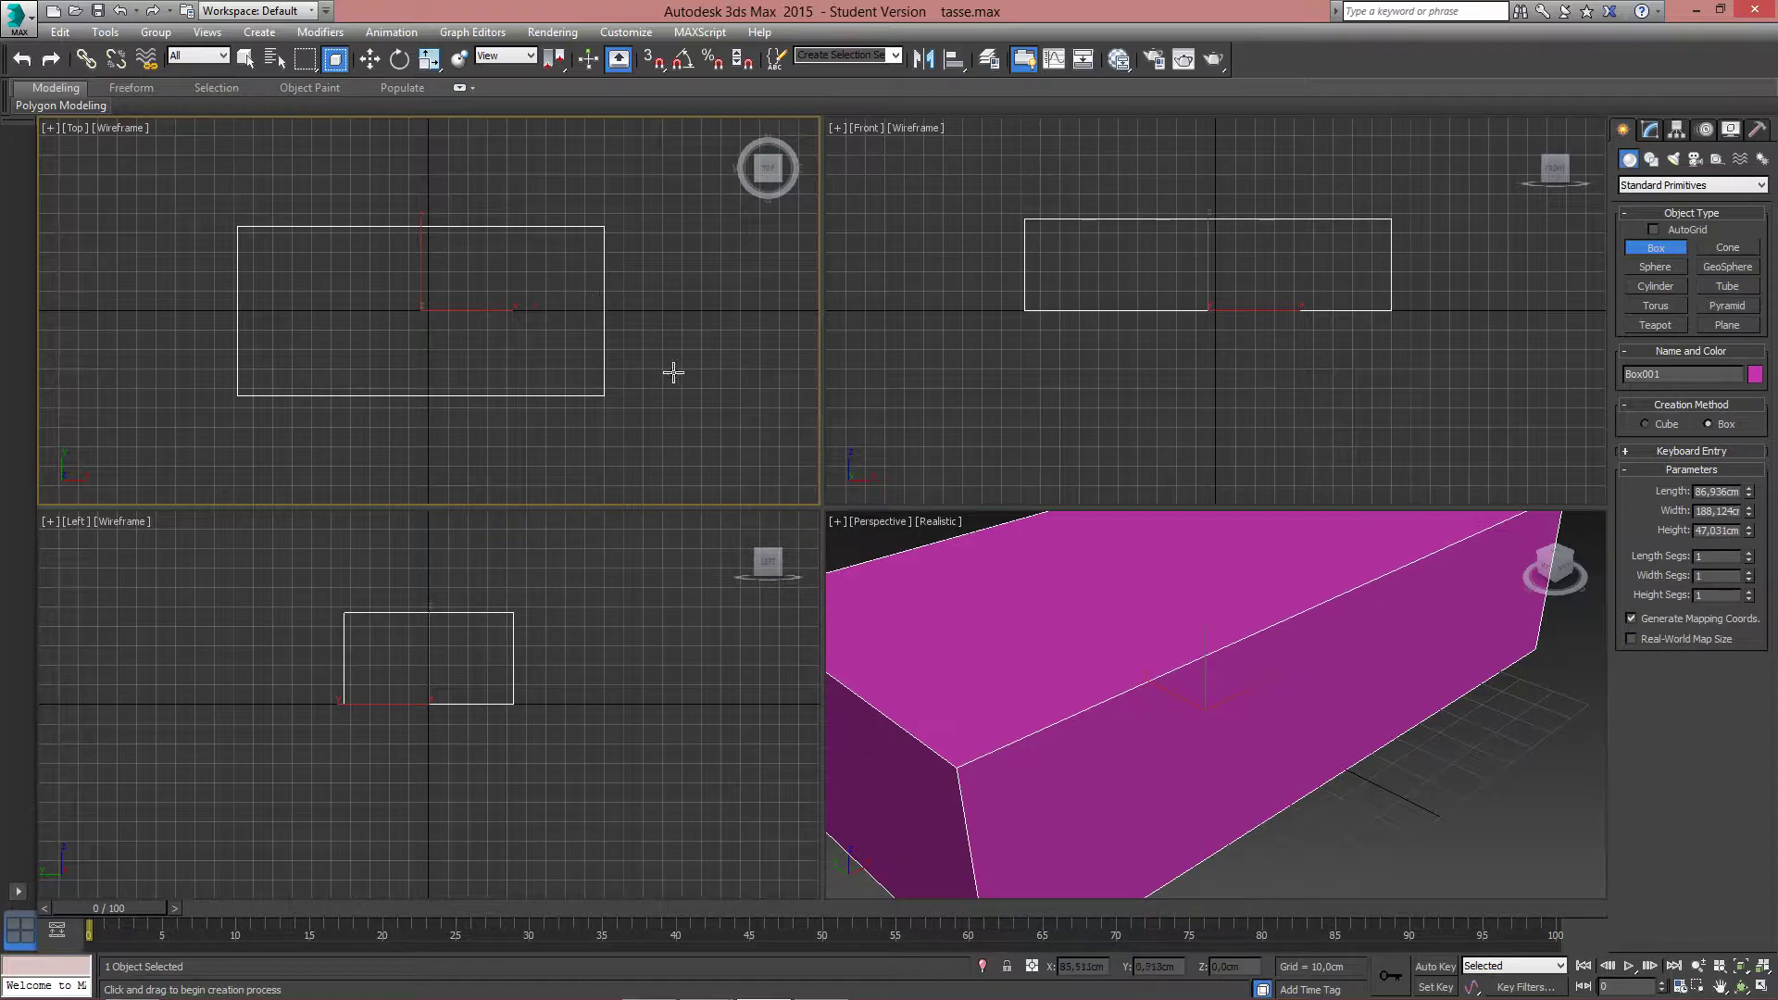
scroll(929, 588, "down", 5)
middle_click_drag(929, 587, 1138, 692)
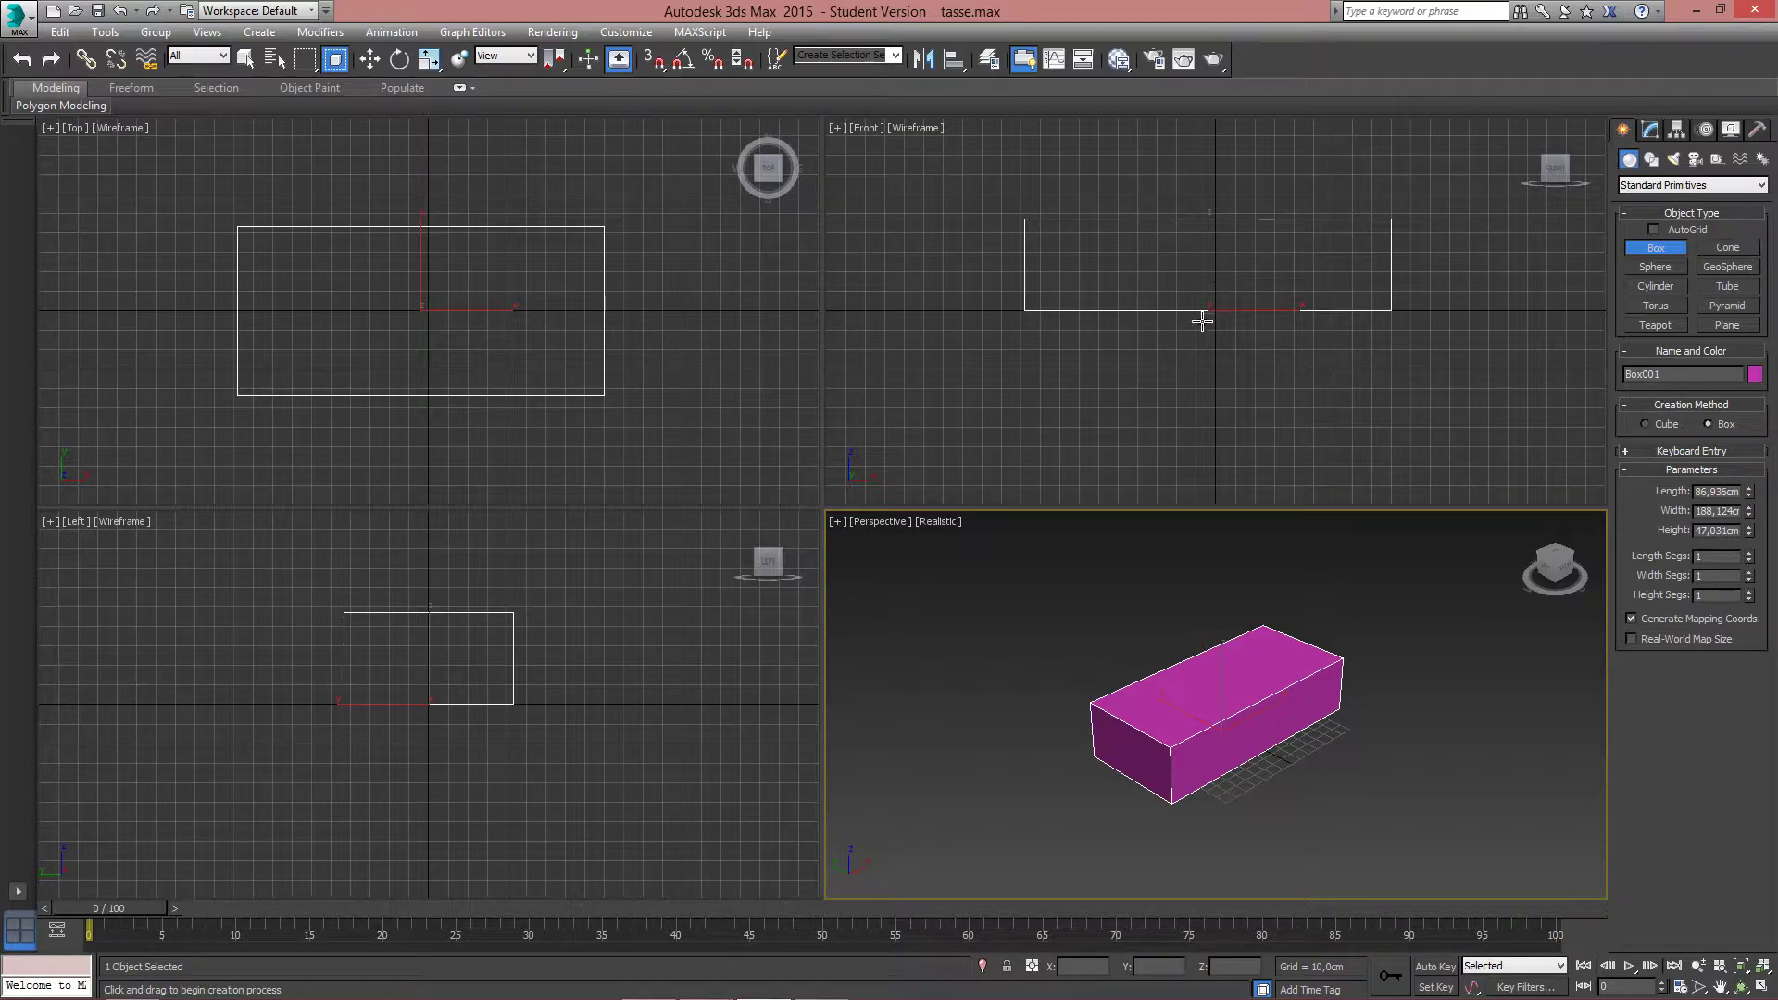
middle_click_drag(1287, 784, 1461, 754, "alt")
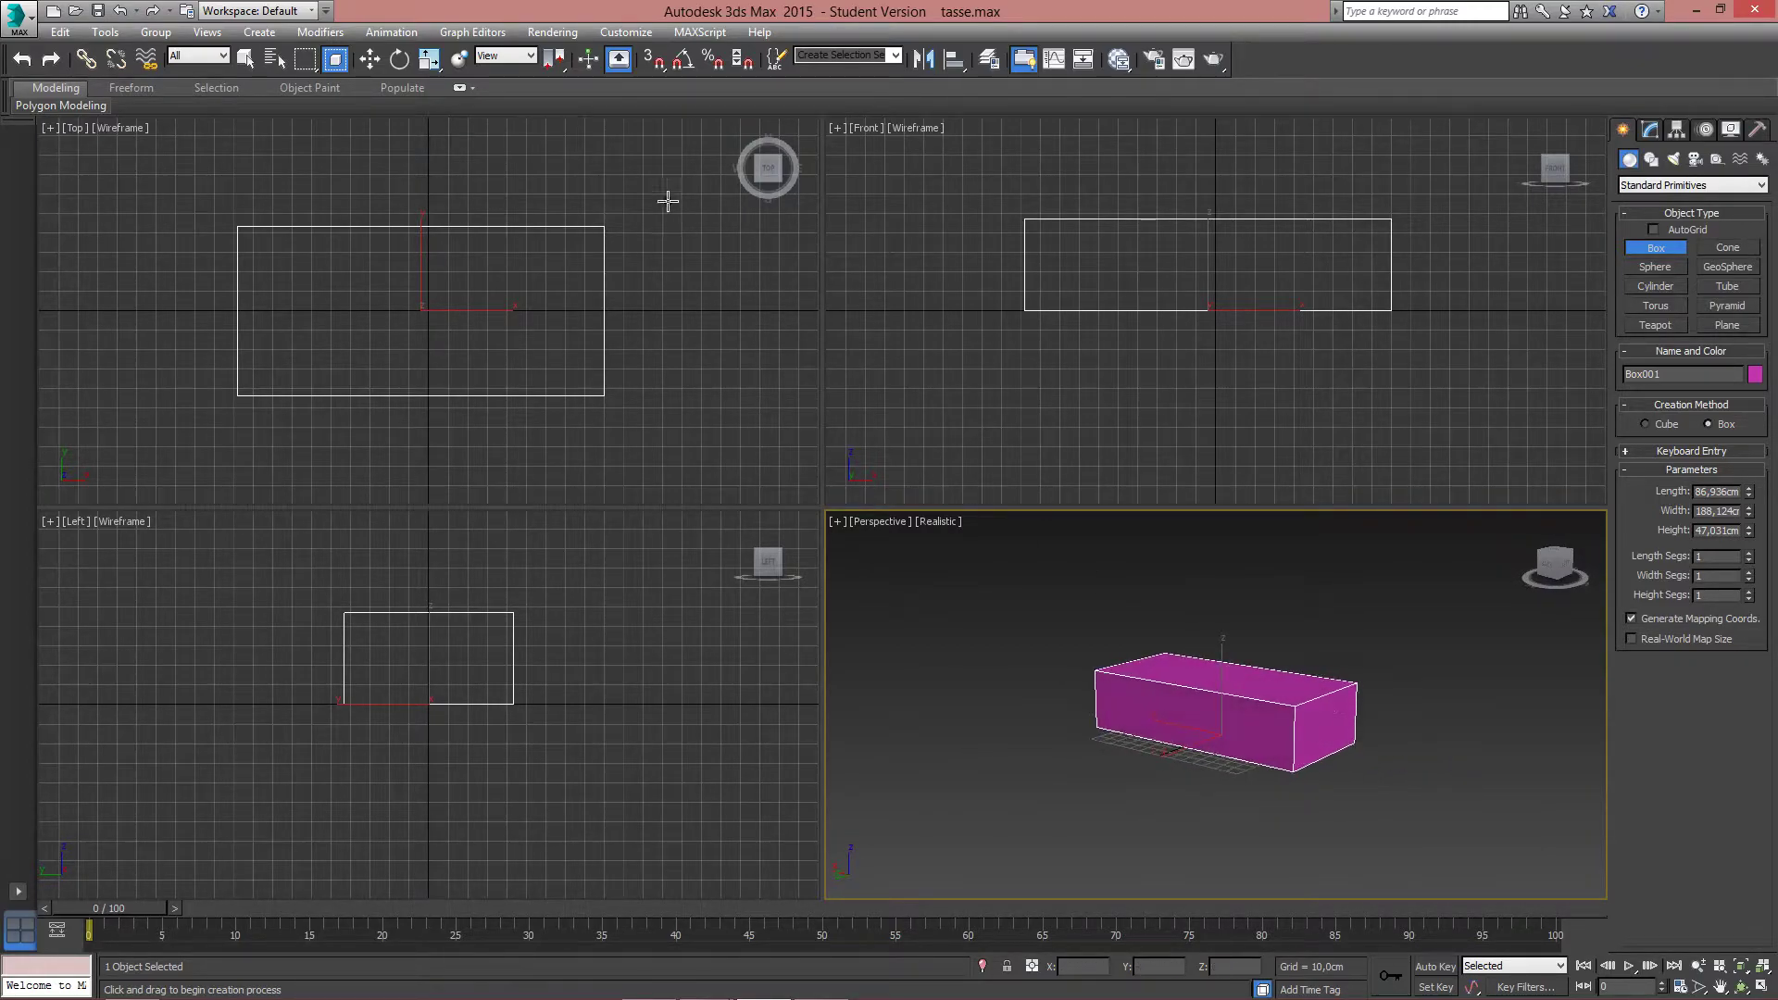
Use the selection center as transform center and move the box in the XZ plane to about X -0.06 cm, Z 1.8 cm.
left_click(552, 61)
left_click_drag(552, 61, 560, 124)
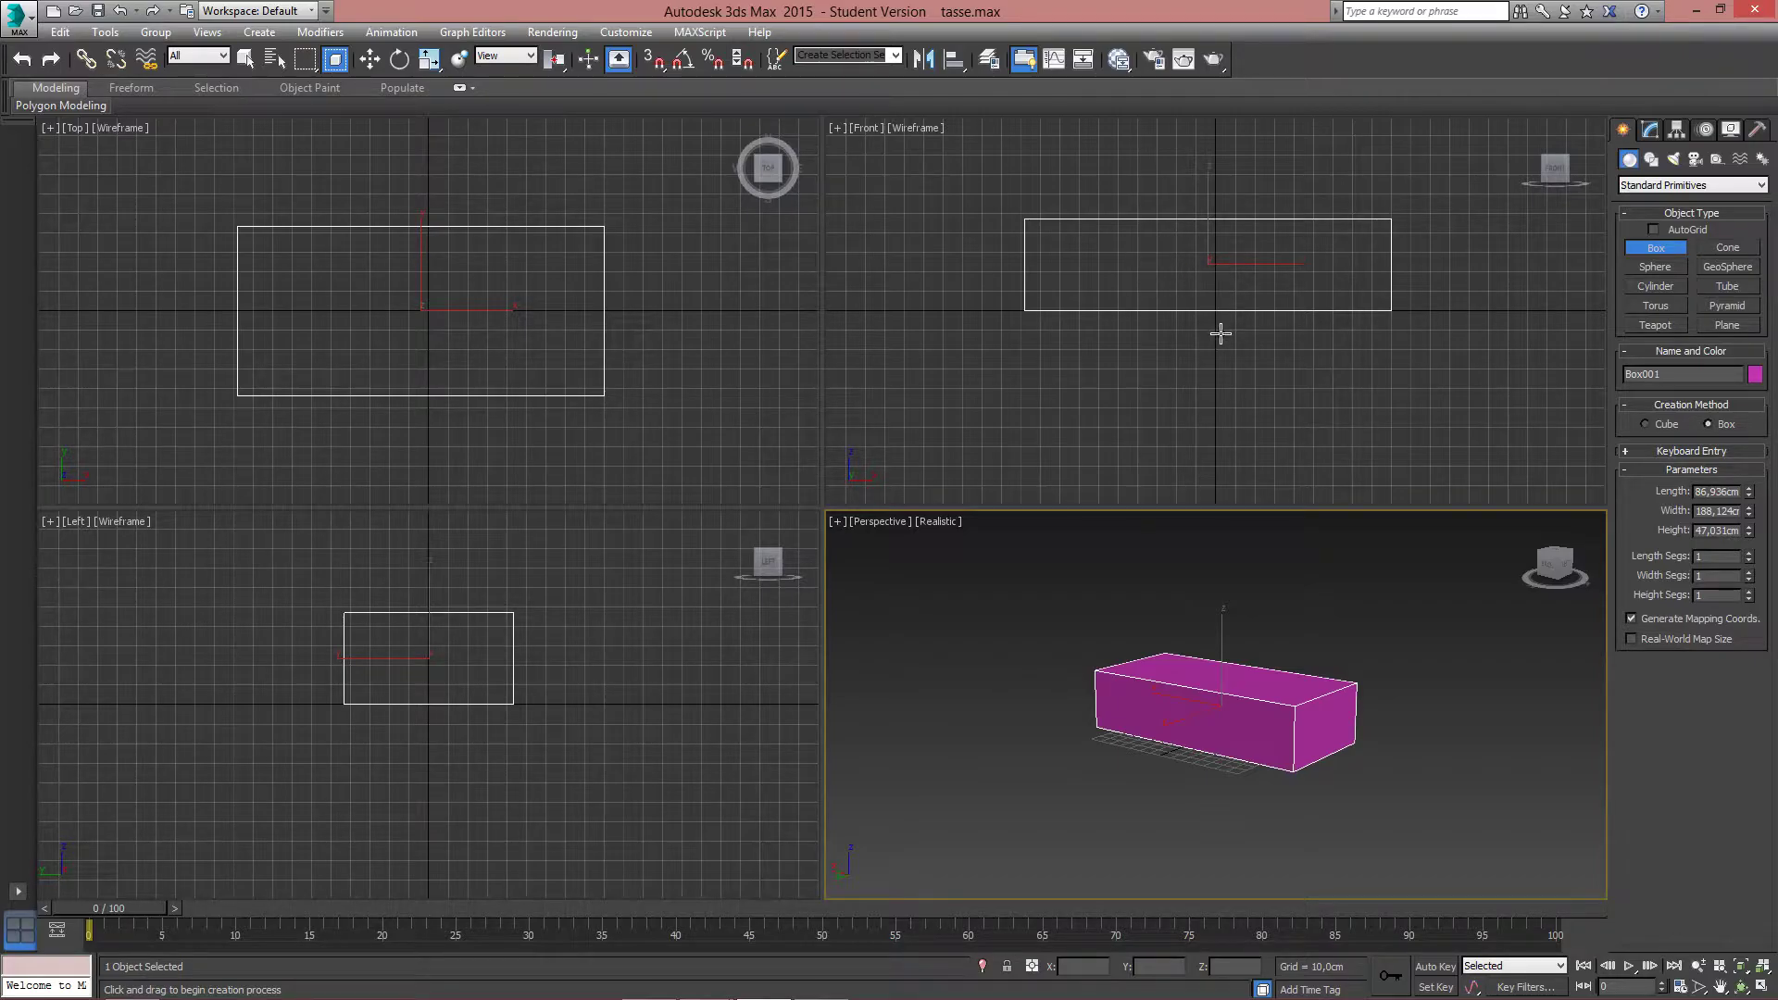
left_click(371, 62)
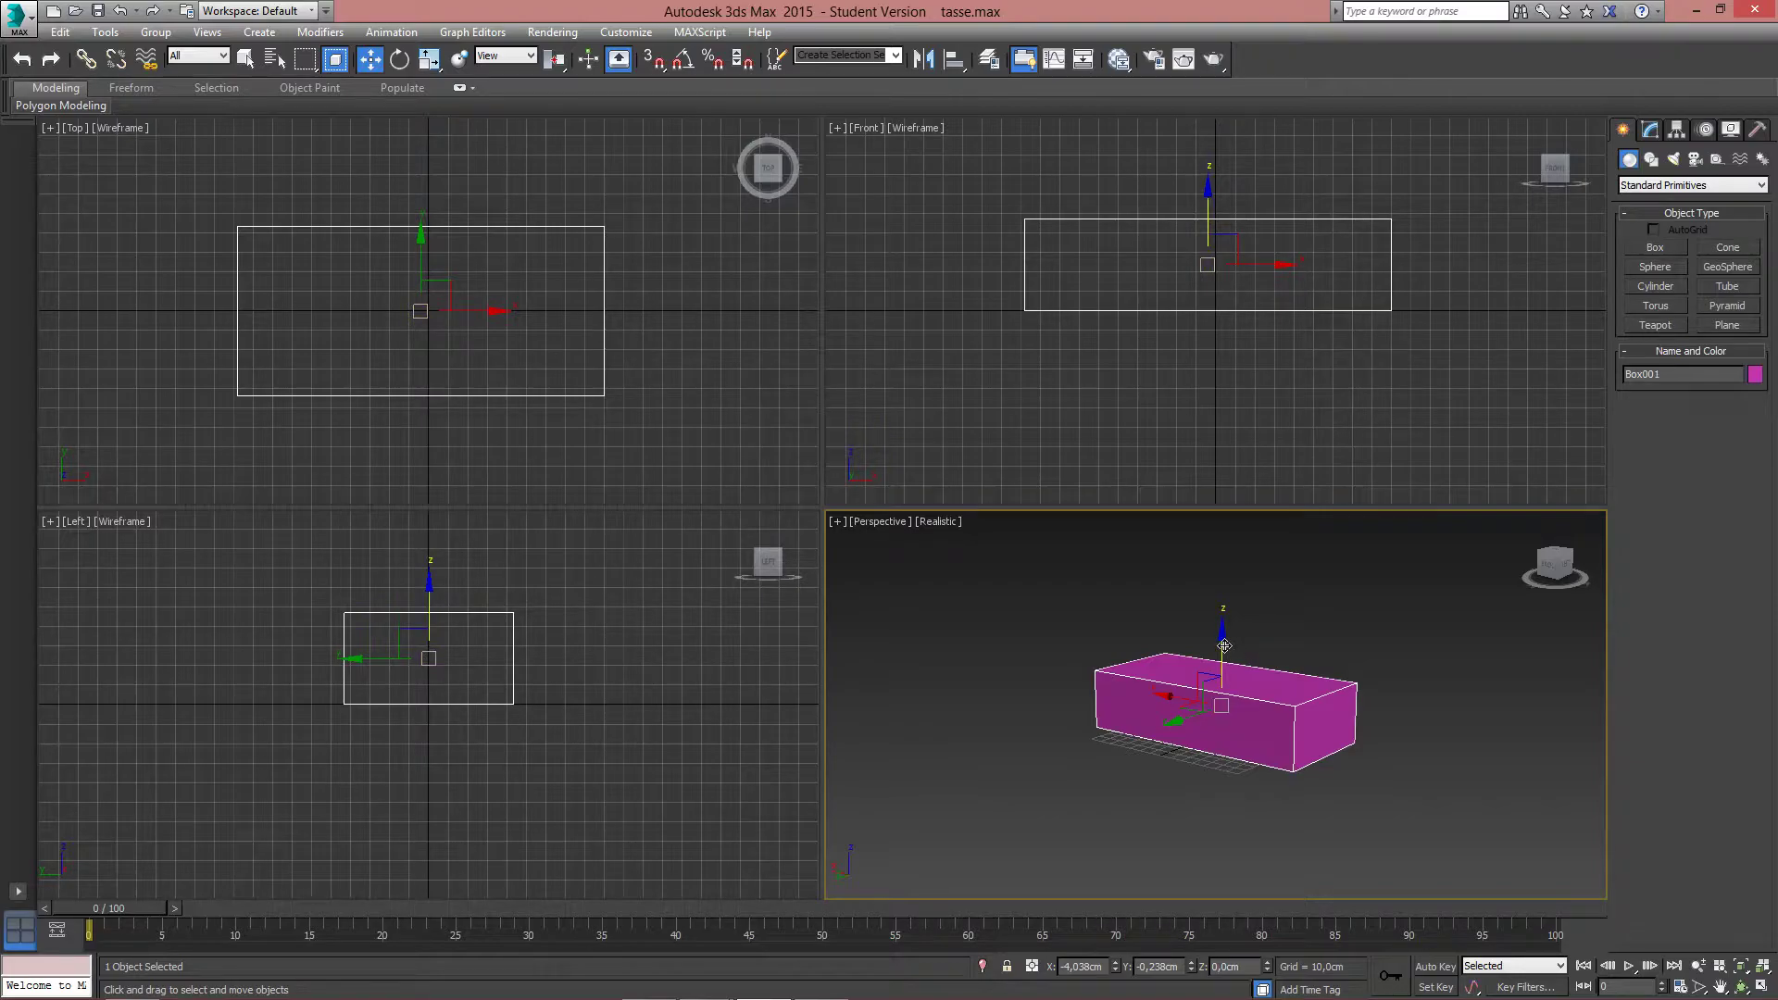
left_click_drag(1224, 645, 1352, 612)
left_click(1355, 604)
middle_click_drag(1270, 628, 1191, 707, "alt")
scroll(1234, 707, "up", 5)
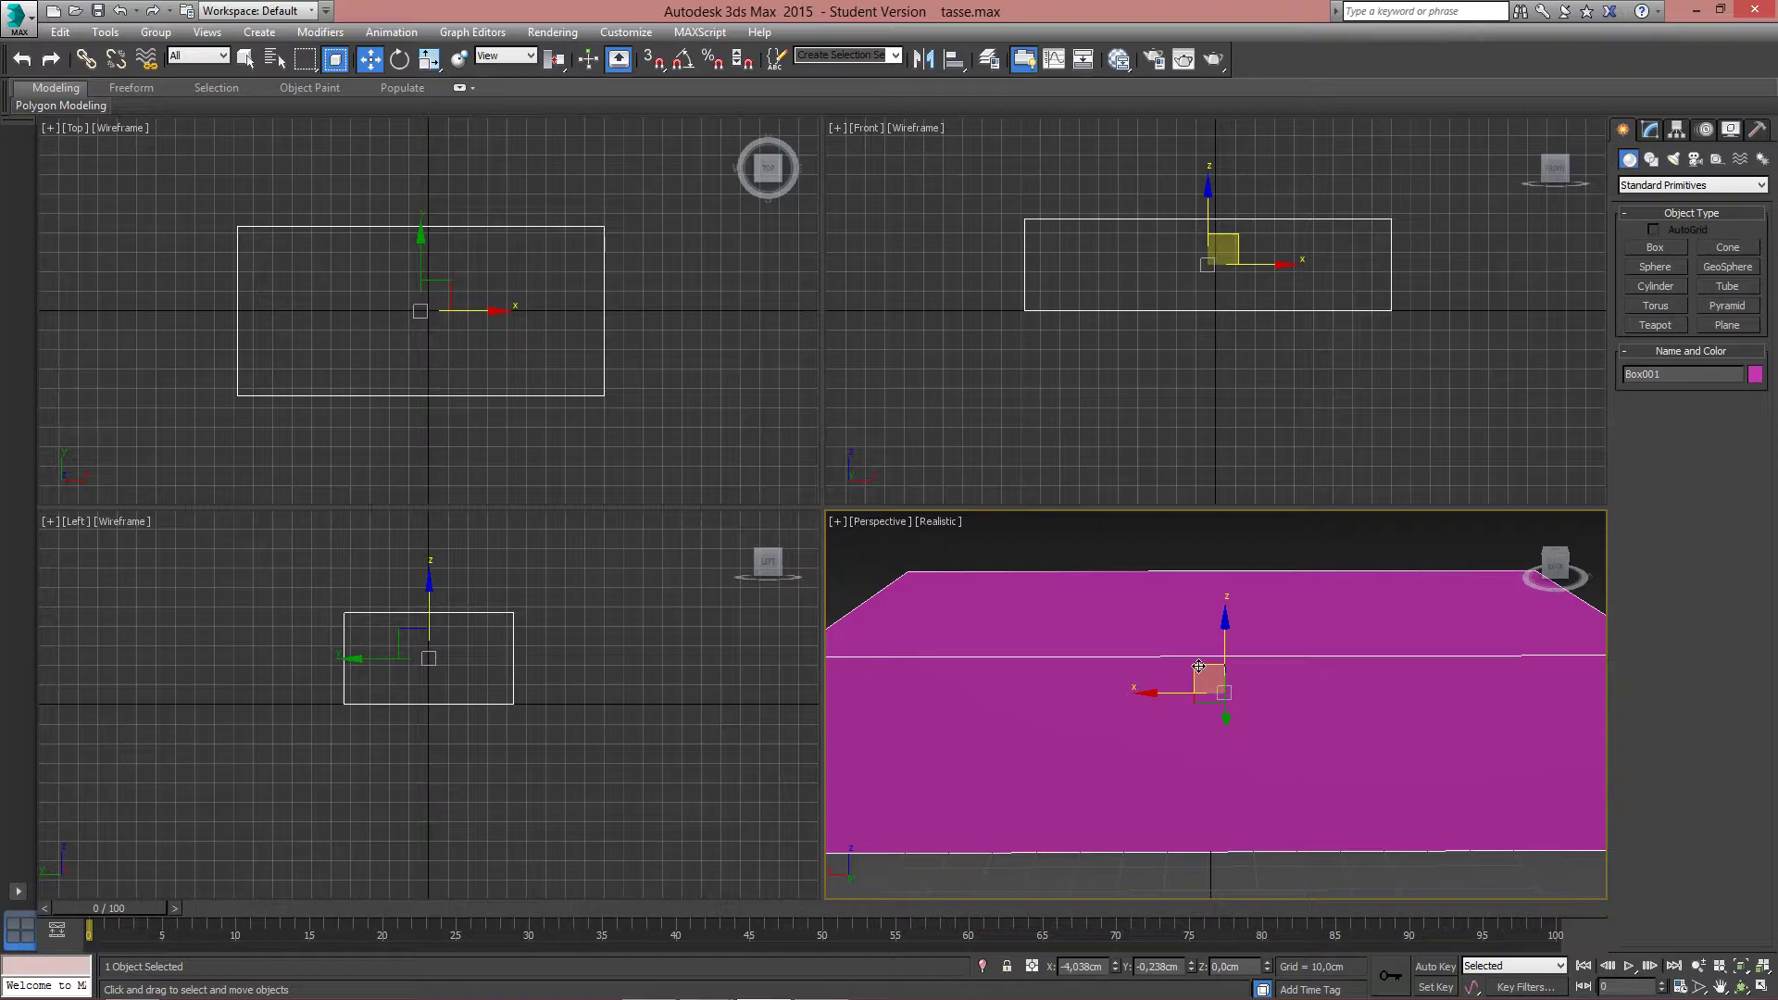
left_click_drag(1198, 666, 1185, 630)
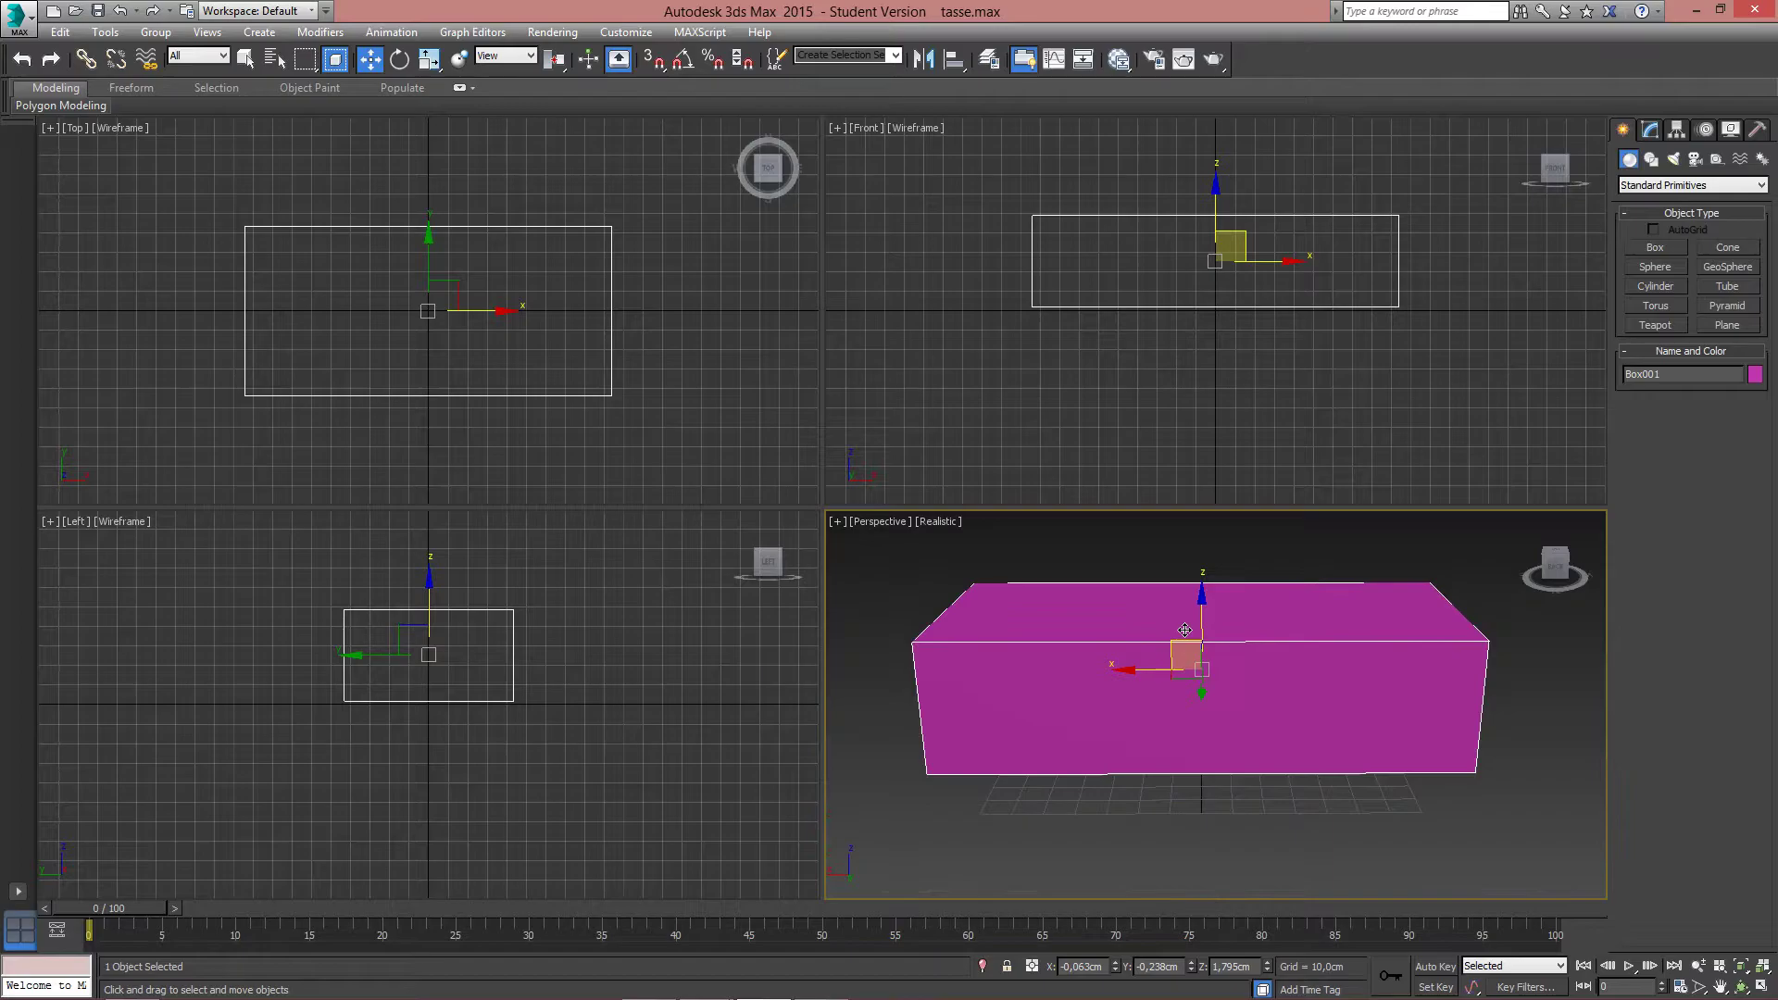
Try moving the box freely in the Perspective viewport, and undo that move.
middle_click_drag(1185, 630, 1165, 723, "alt")
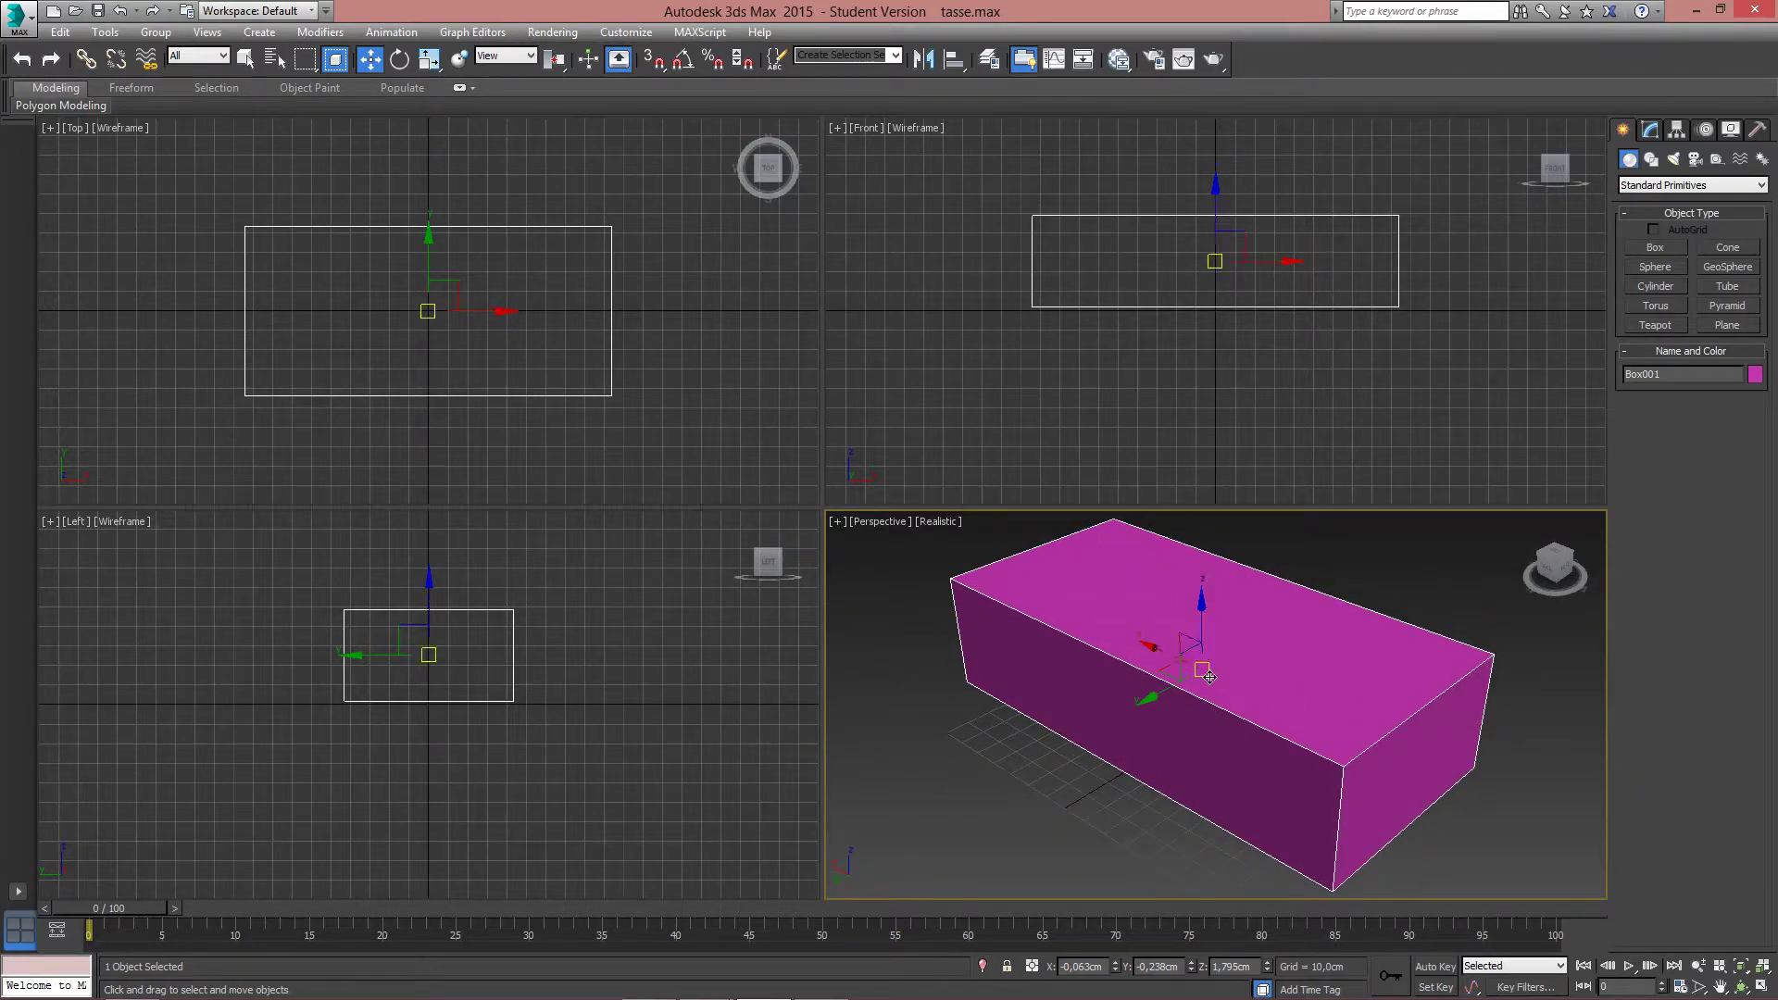
left_click_drag(1206, 674, 1157, 689)
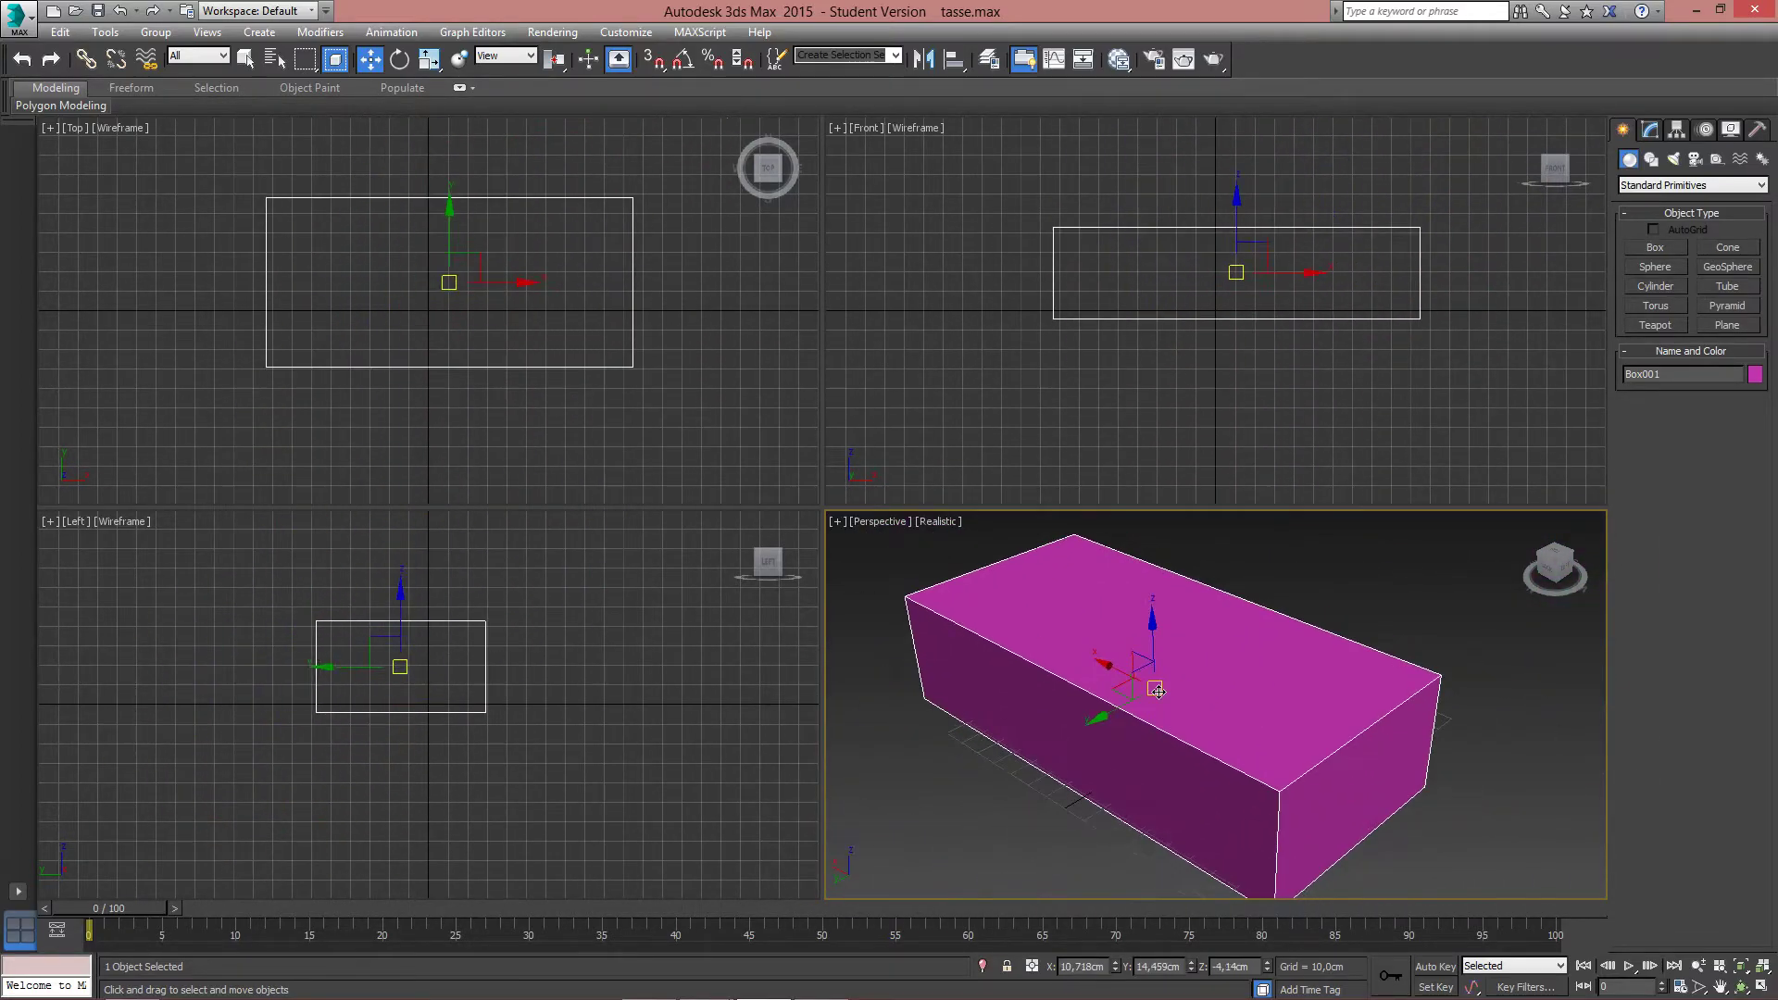
key("ctrl+z")
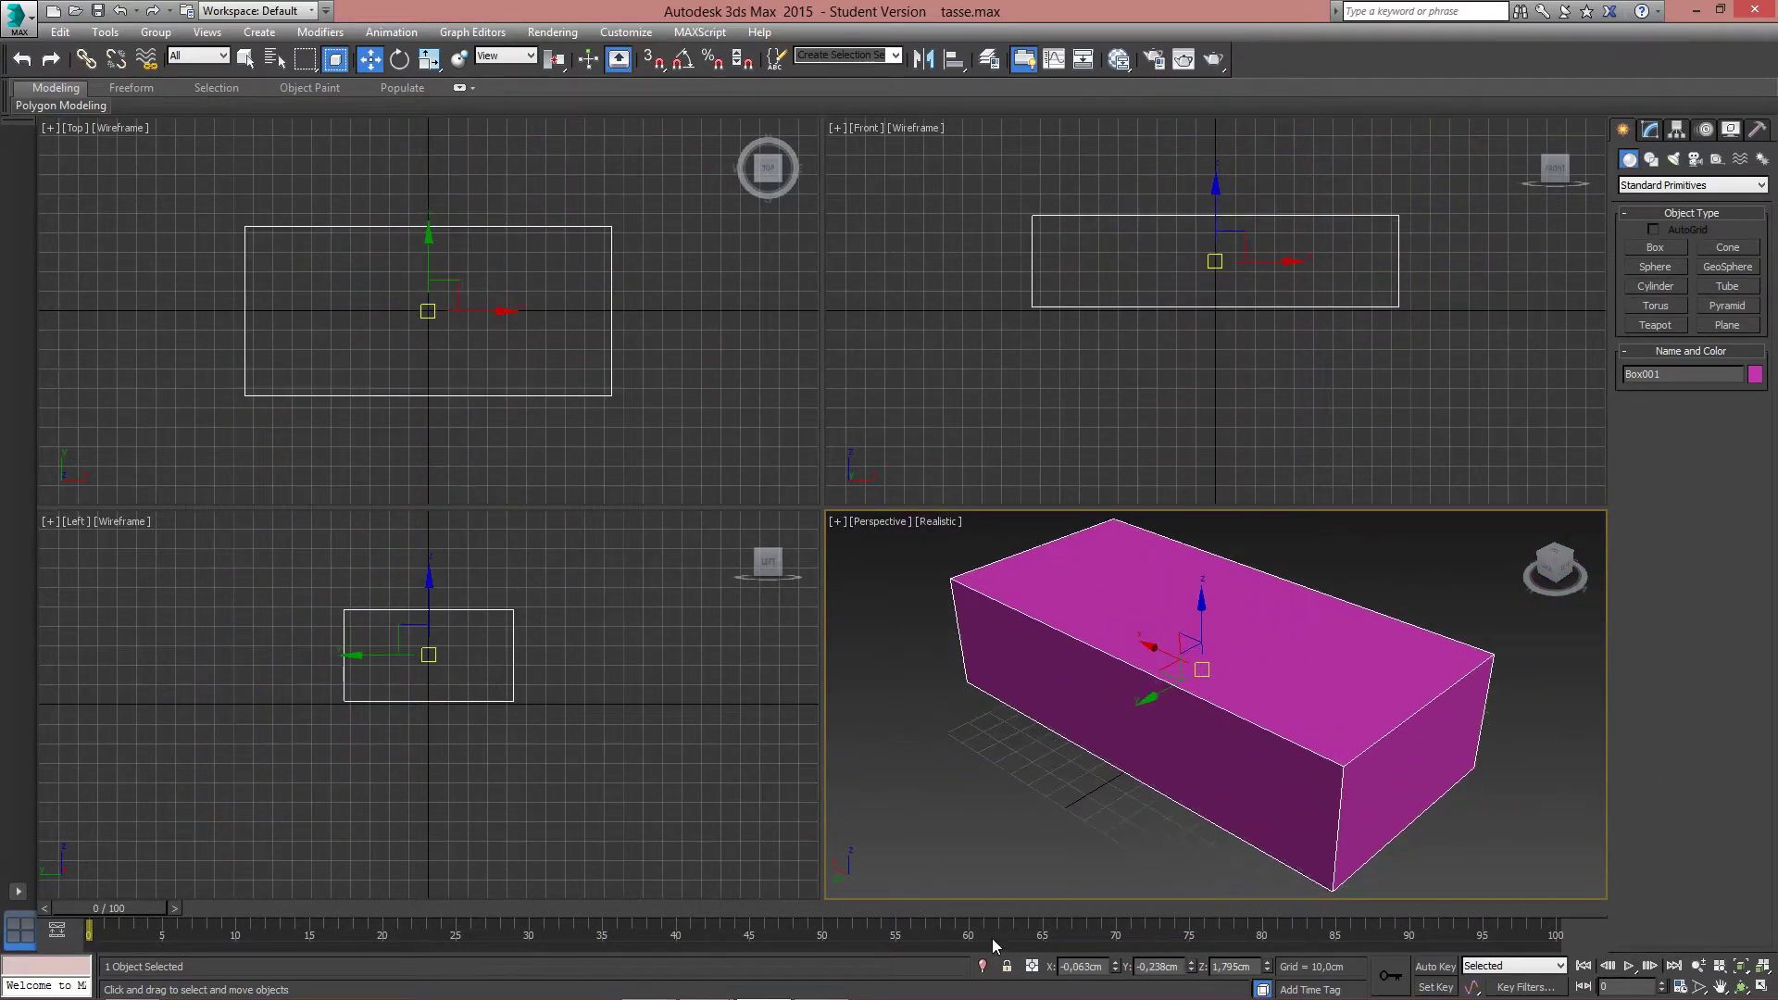
Try rotating the box about its Y axis with the Rotate tool, and cancel the rotation.
left_click(401, 60)
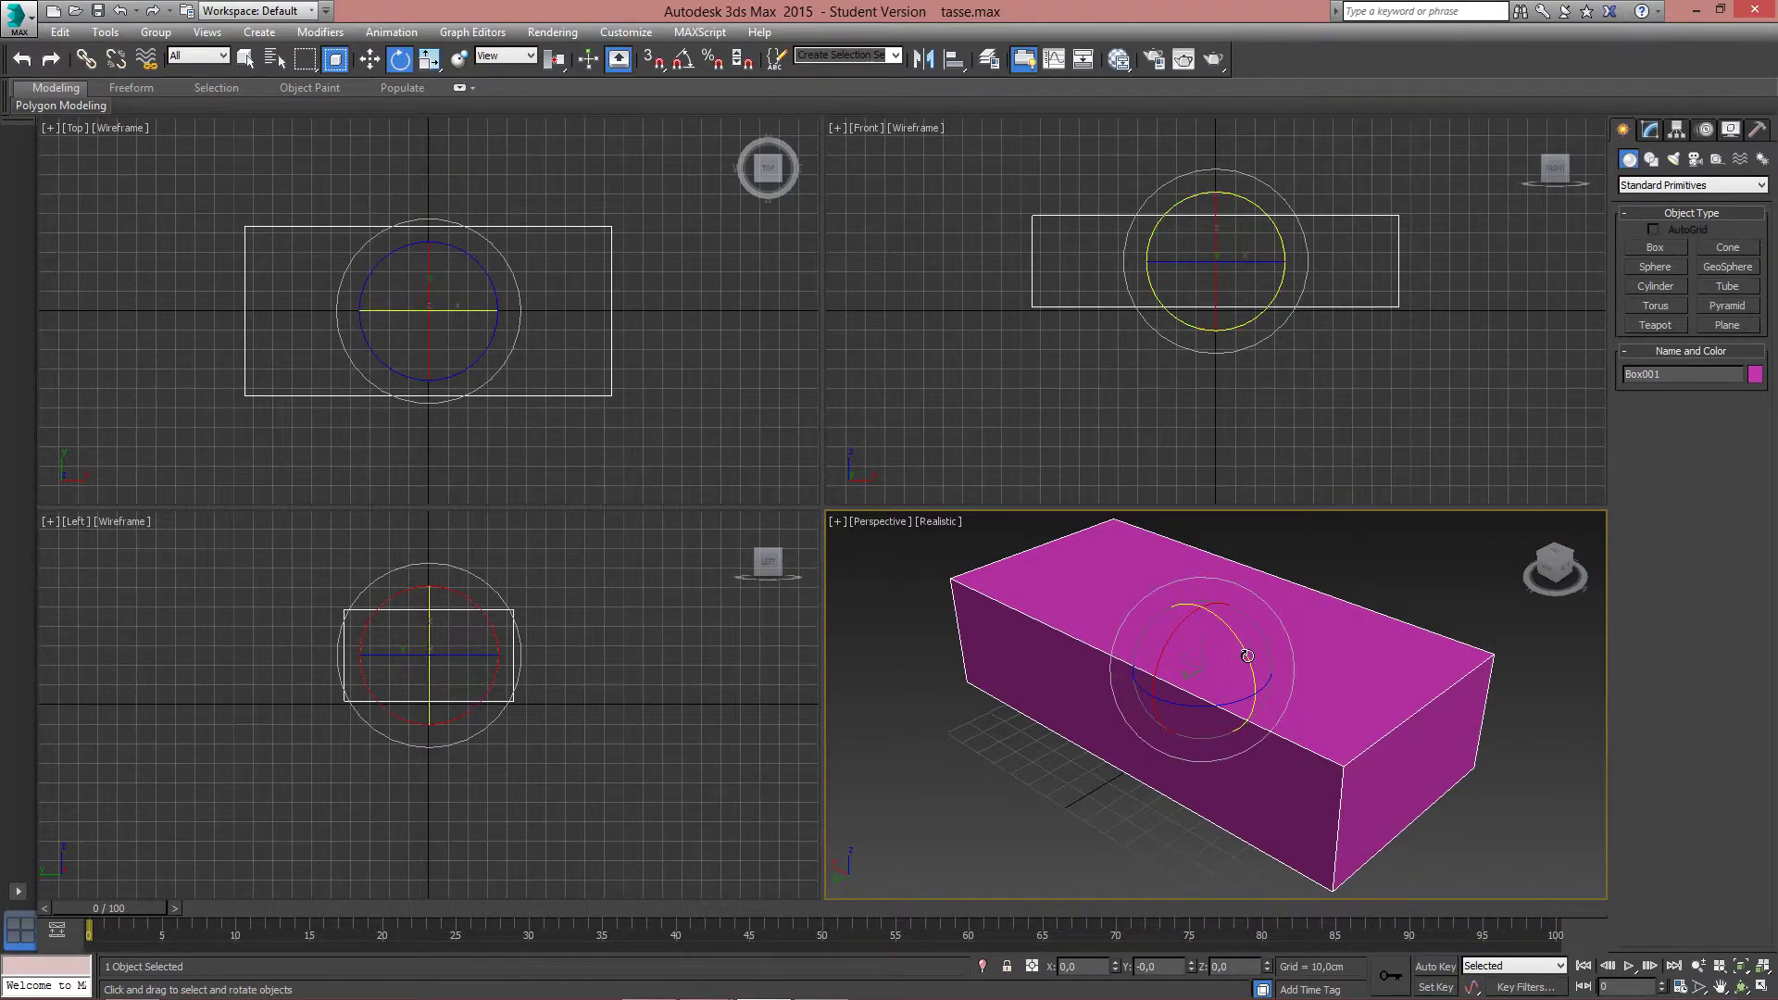
left_click_drag(1247, 656, 1455, 831)
right_click(1454, 832)
middle_click_drag(1088, 774, 1712, 809, "alt")
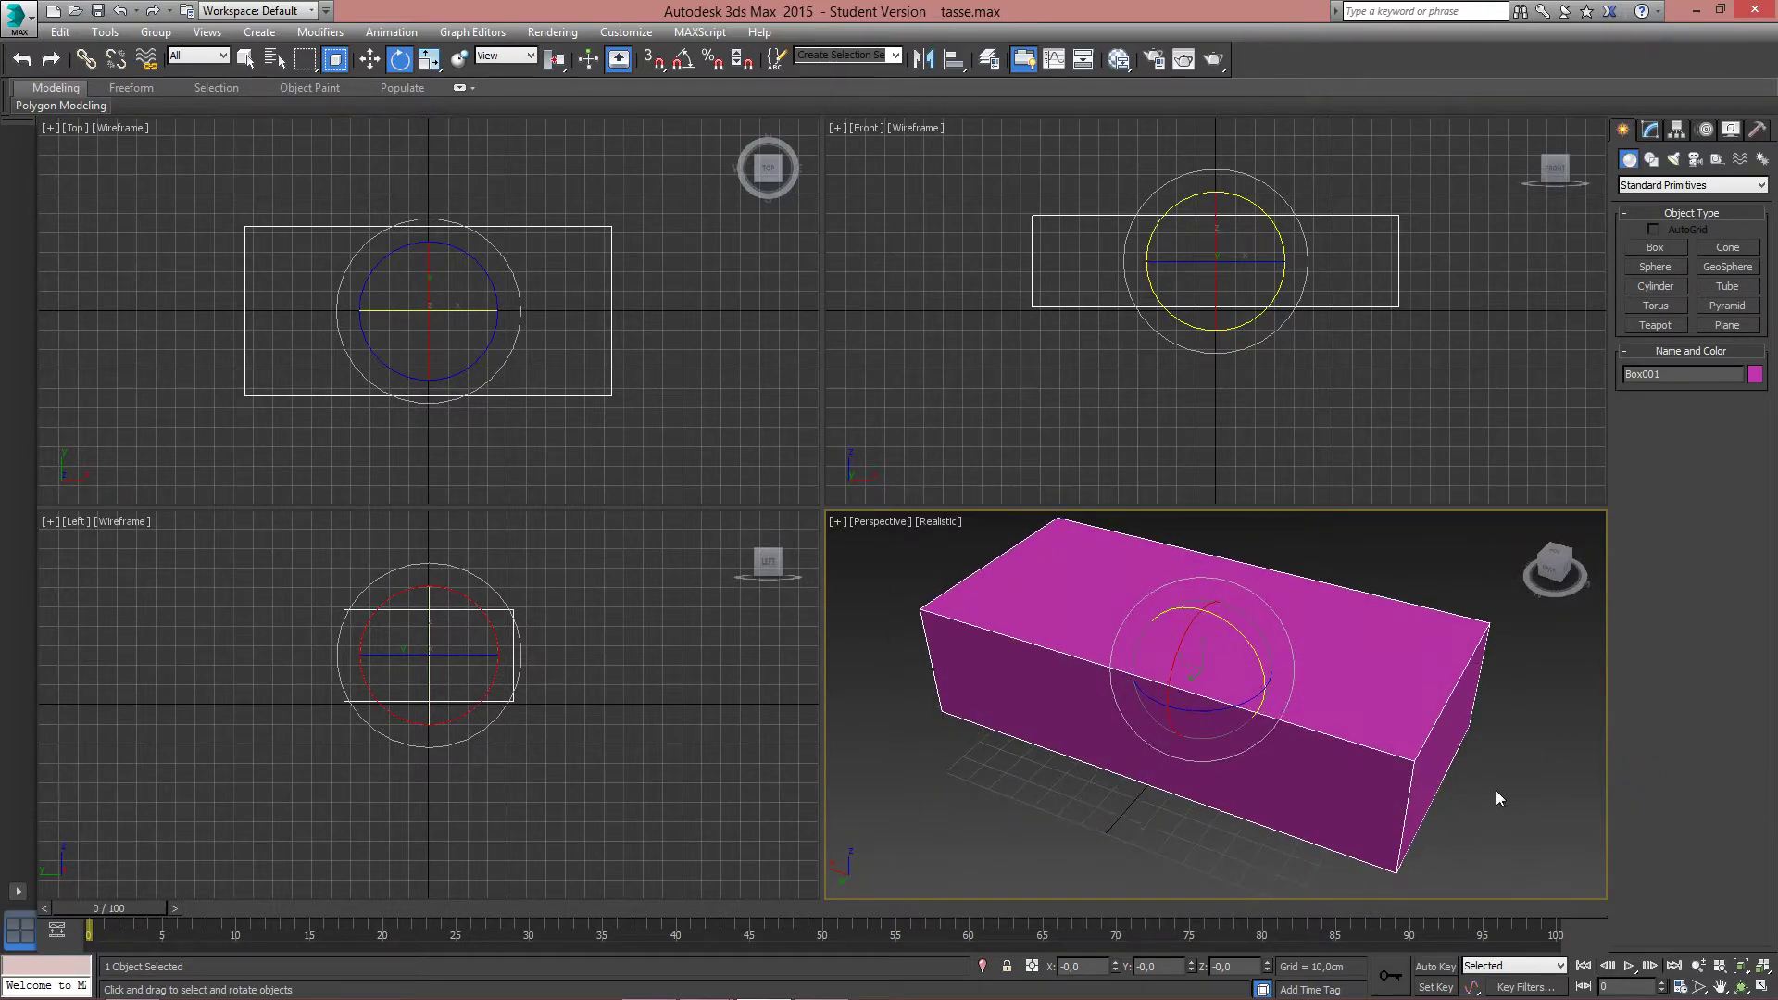
Try rotating the box in the screen plane in the Perspective viewport, and cancel it.
middle_click_drag(1332, 665, 1449, 665, "alt")
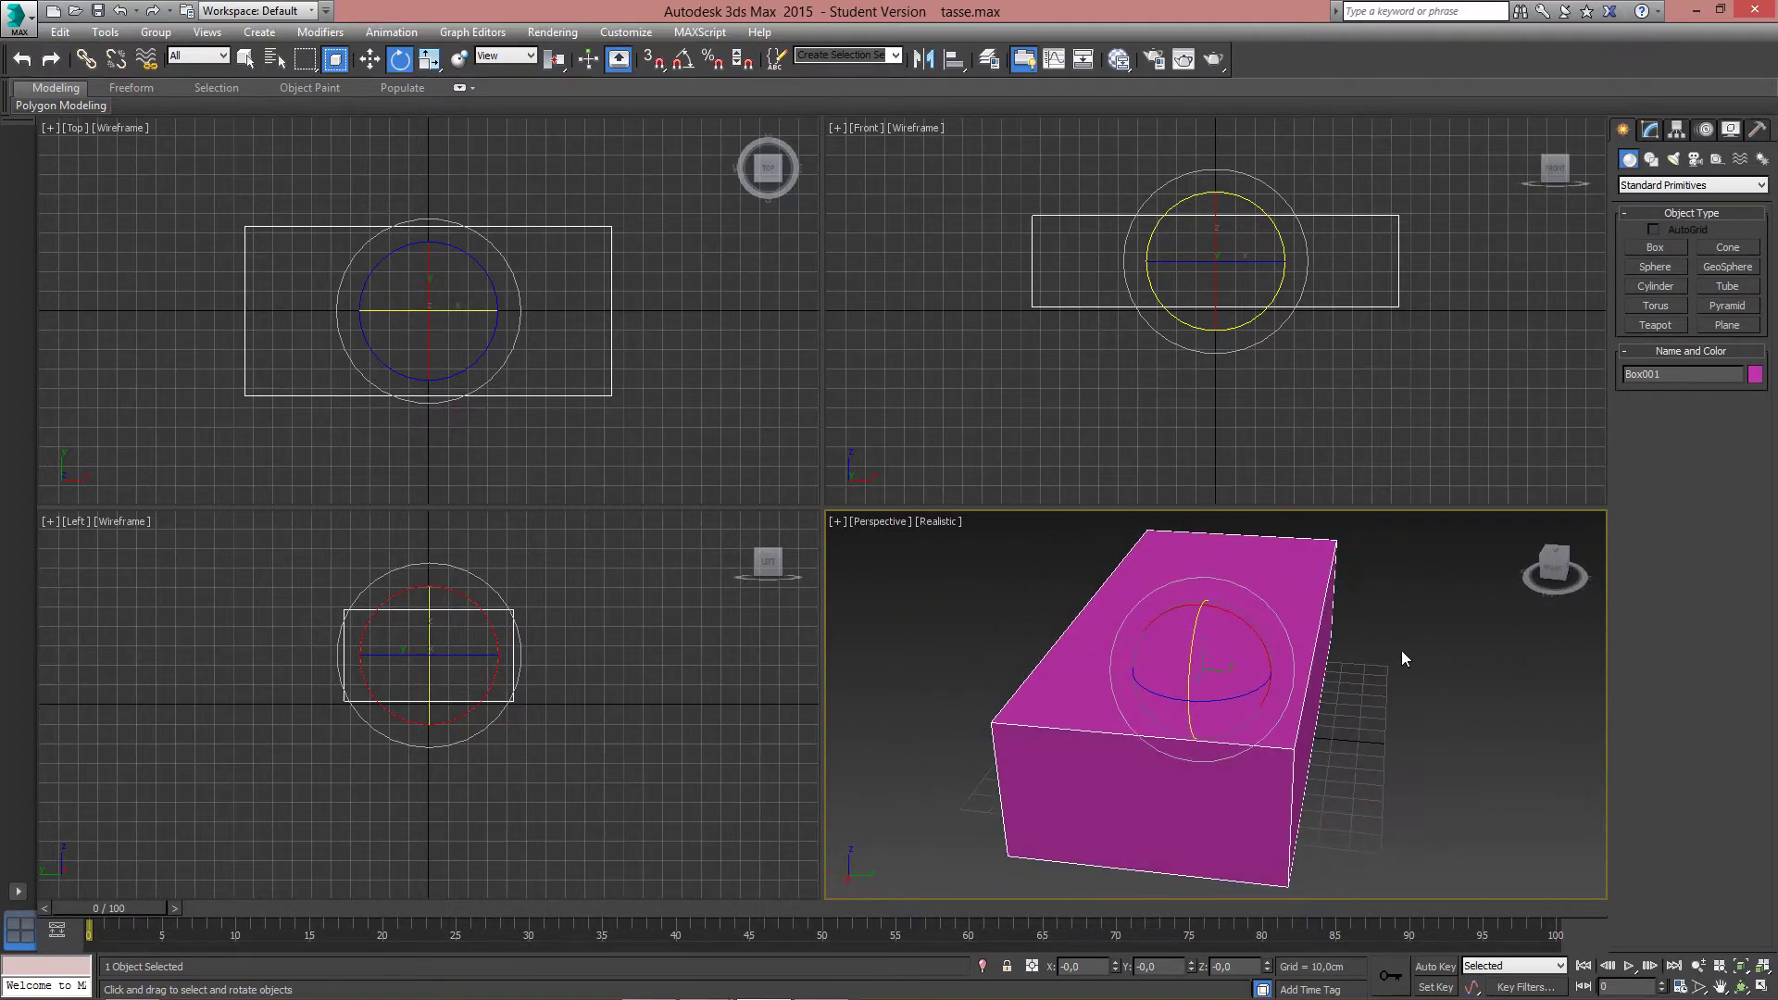
left_click_drag(1275, 611, 1583, 677)
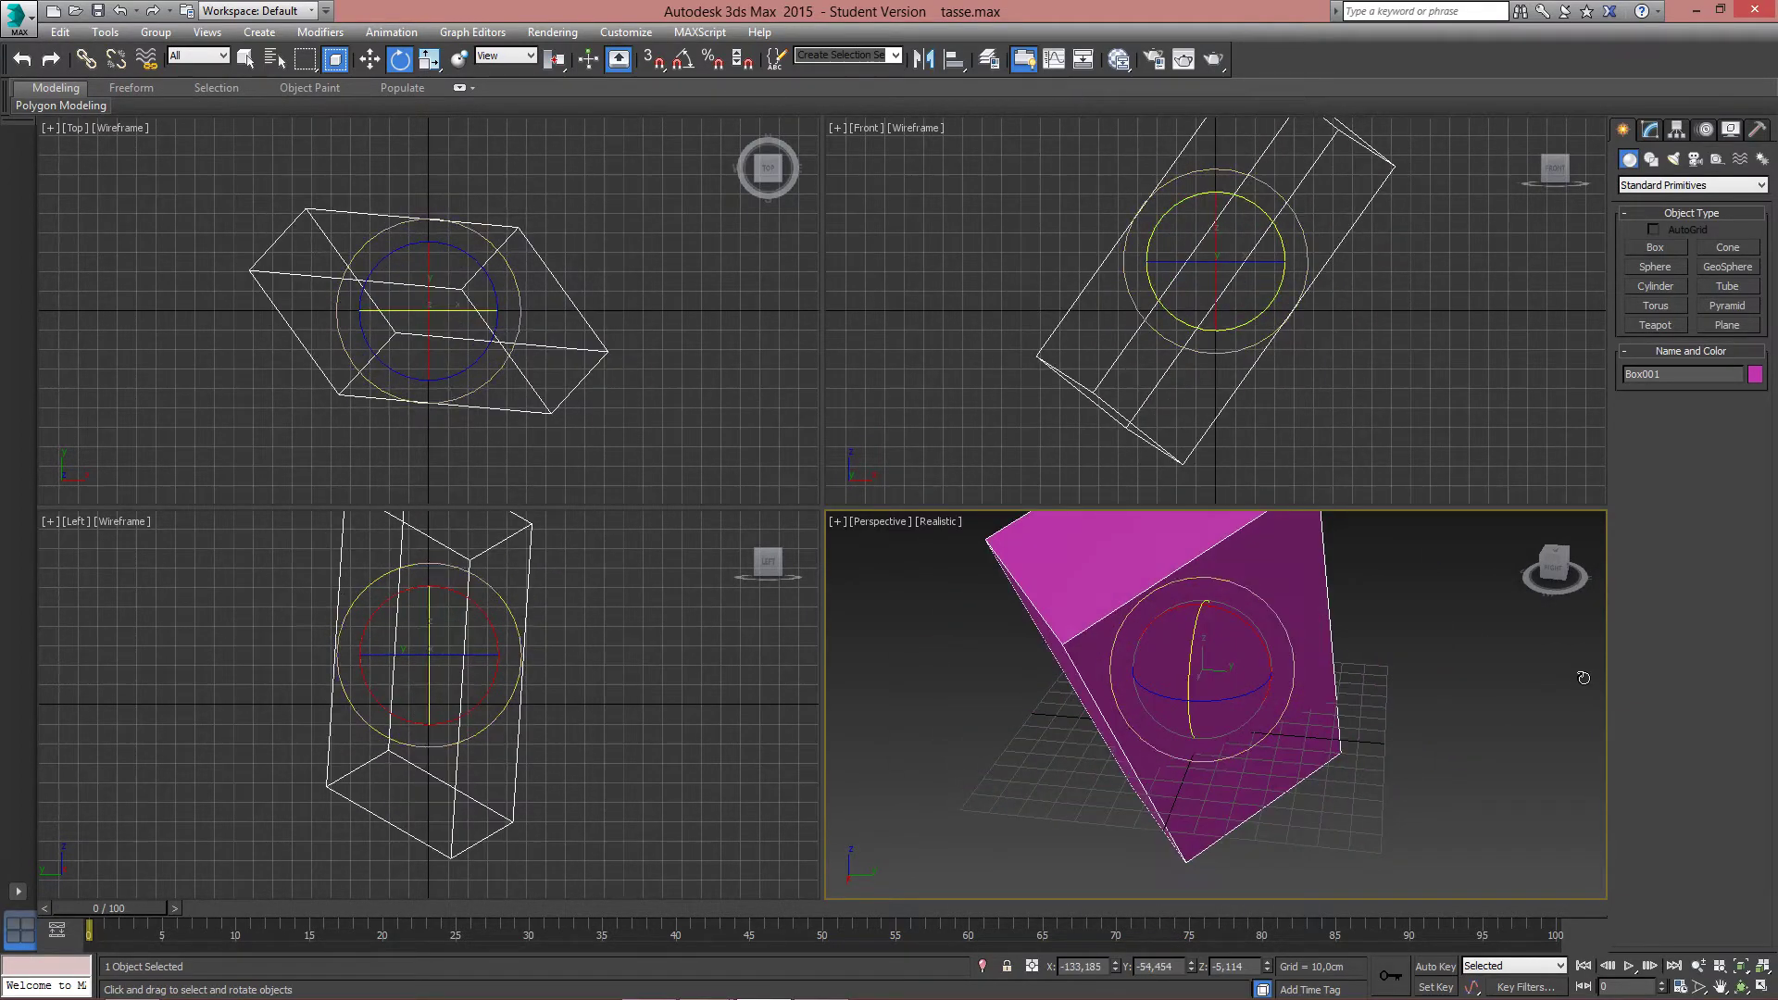
left_click_drag(1465, 690, 1450, 676)
right_click(1455, 681)
Try rotating the box about its X axis, and undo the rotation.
middle_click_drag(1420, 704, 1200, 708, "alt")
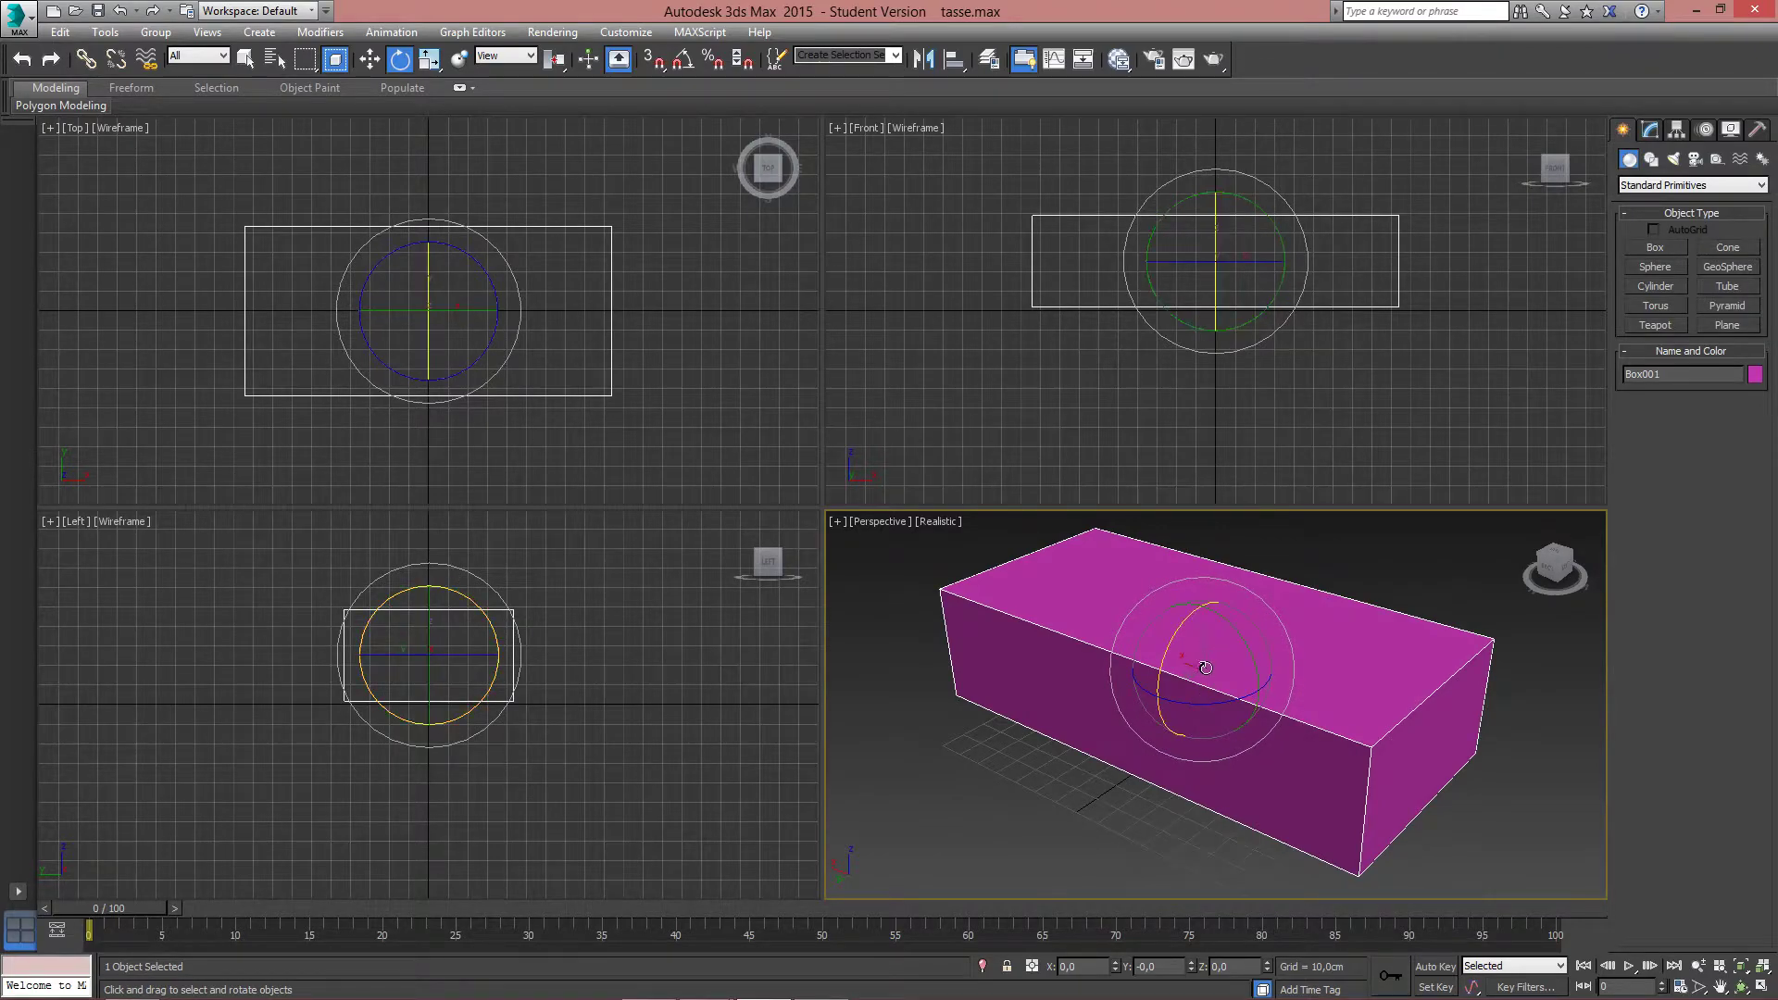
left_click_drag(1195, 656, 1310, 763)
key("ctrl+z")
key("ctrl+z")
Scale the box in the XZ plane to about 125.8%, and scale it uniformly down to about 111.8% in X and Z, 88.8% in Y.
left_click(432, 62)
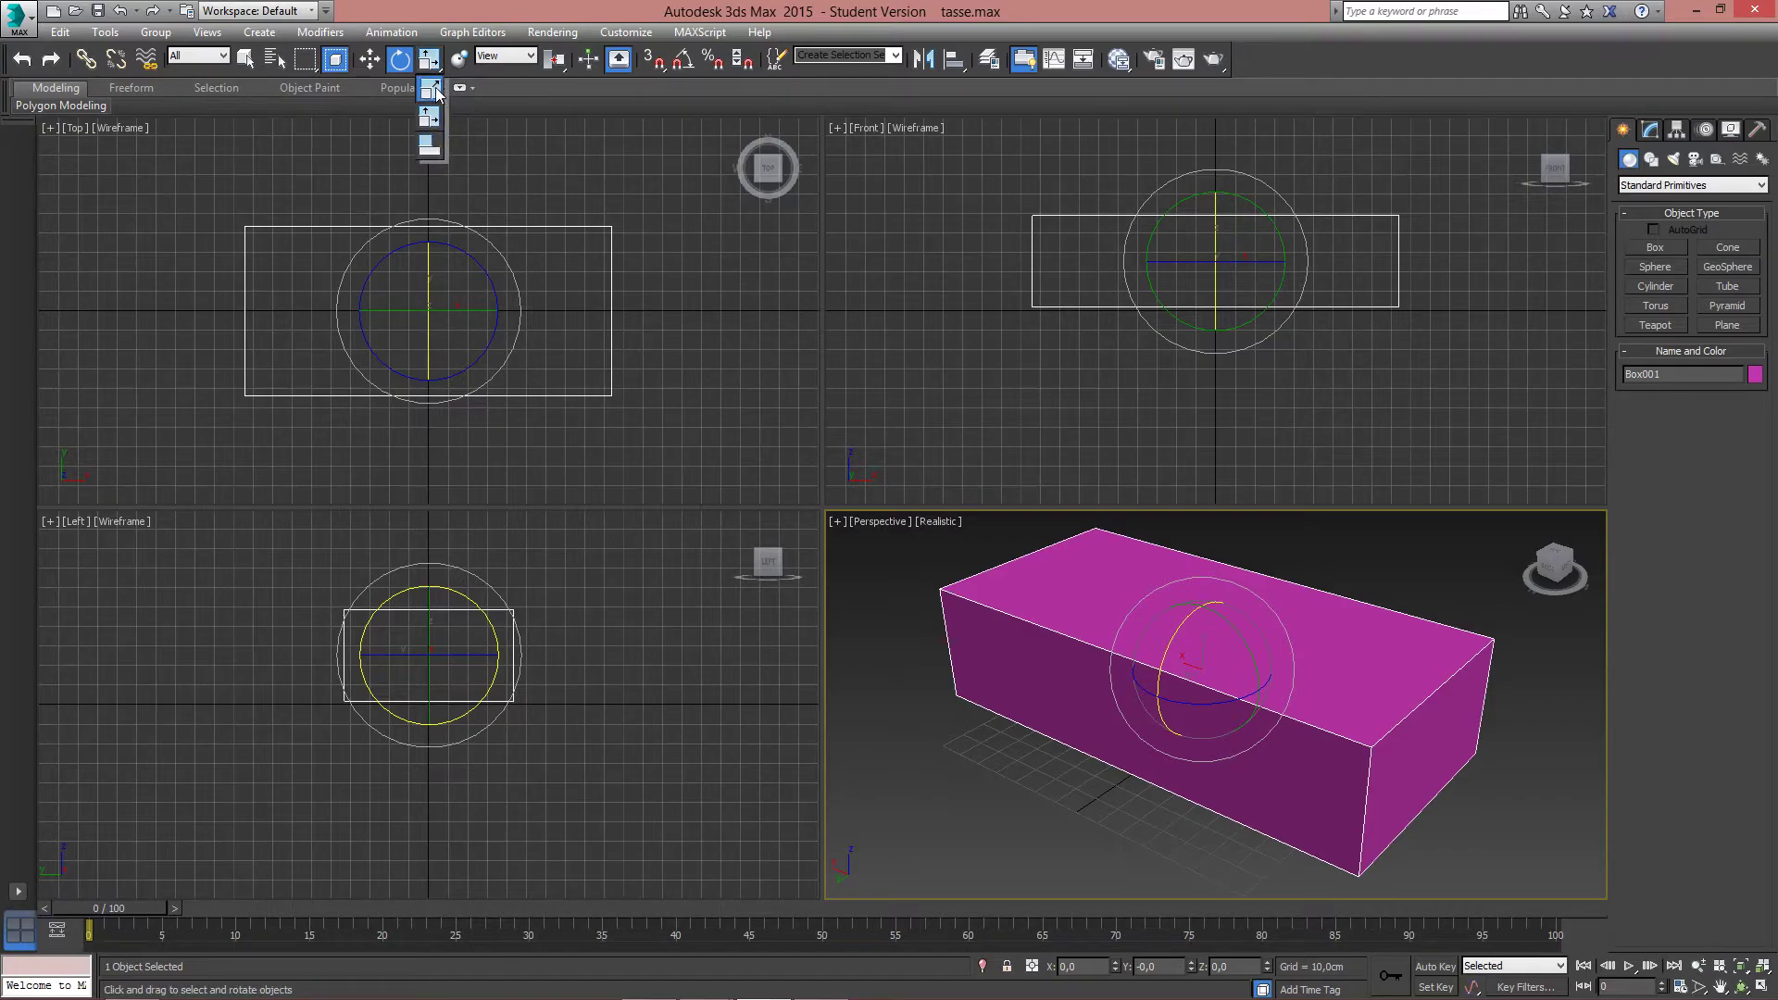
left_click(434, 93)
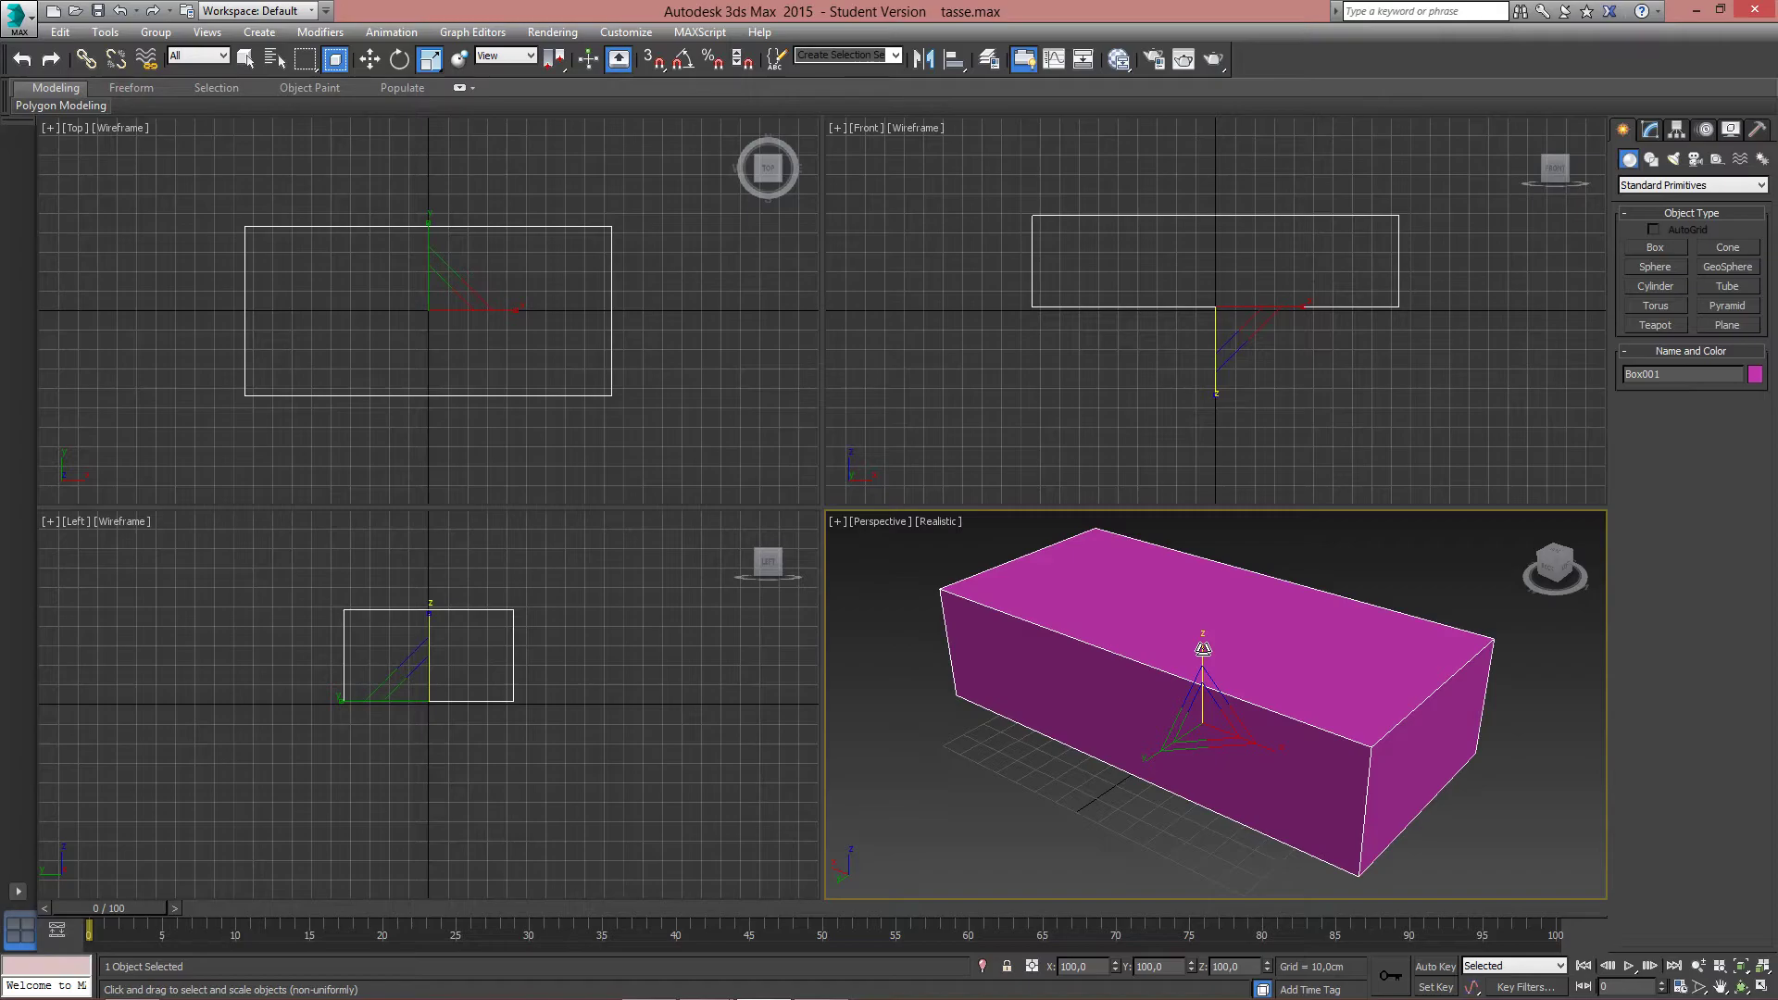
left_click_drag(1224, 345, 1235, 674)
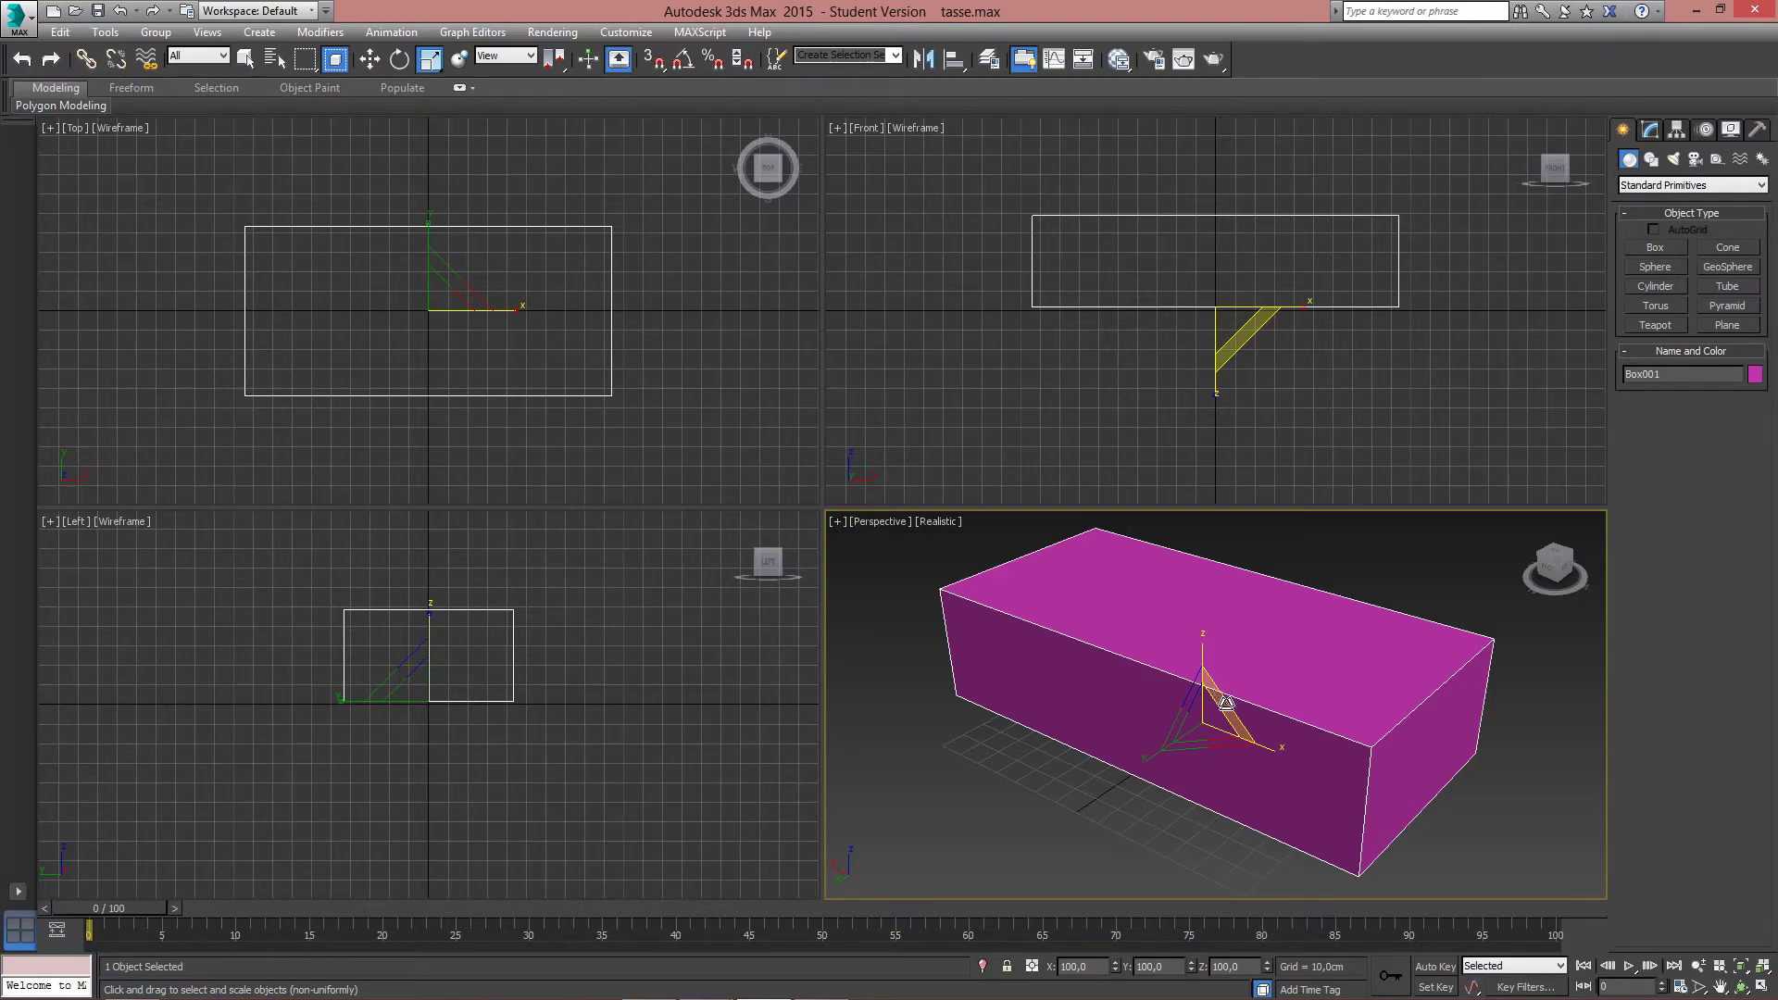
mouse_move(1225, 700)
left_mouse_down()
mouse_move(1417, 537)
mouse_move(1071, 789)
mouse_move(1448, 607)
mouse_move(1398, 615)
mouse_move(1198, 739)
mouse_move(1243, 694)
left_mouse_up()
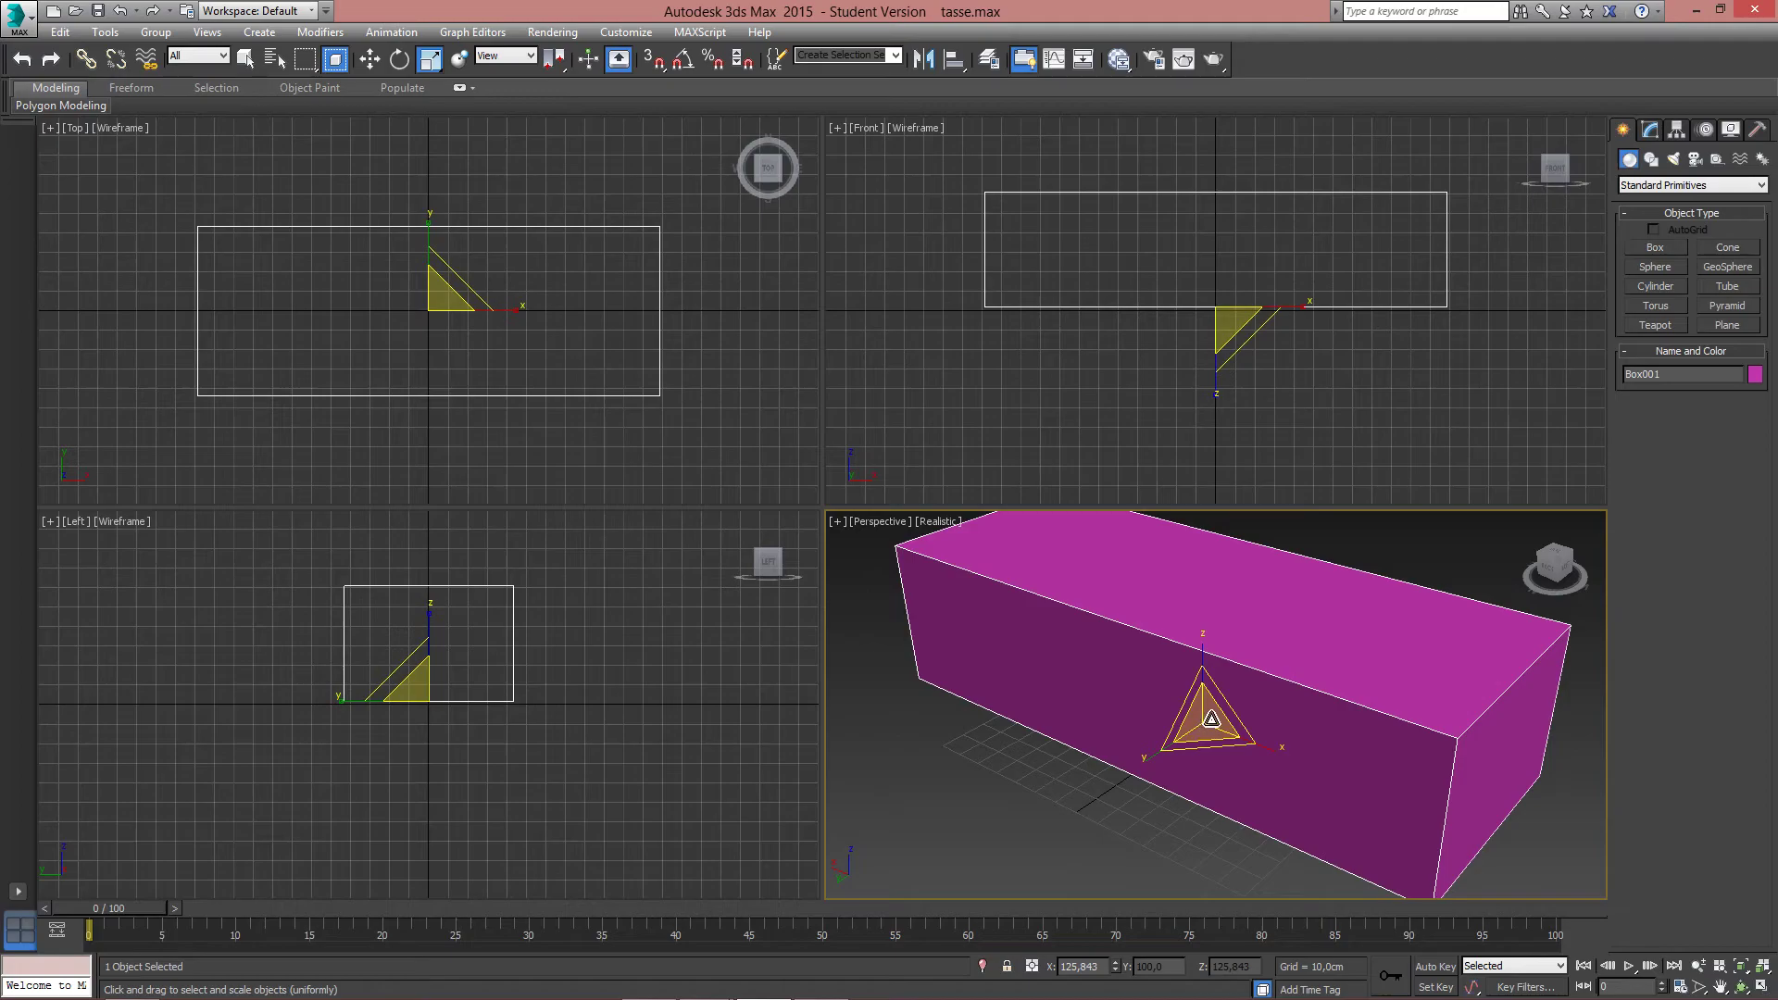
left_click_drag(1210, 719, 1315, 656)
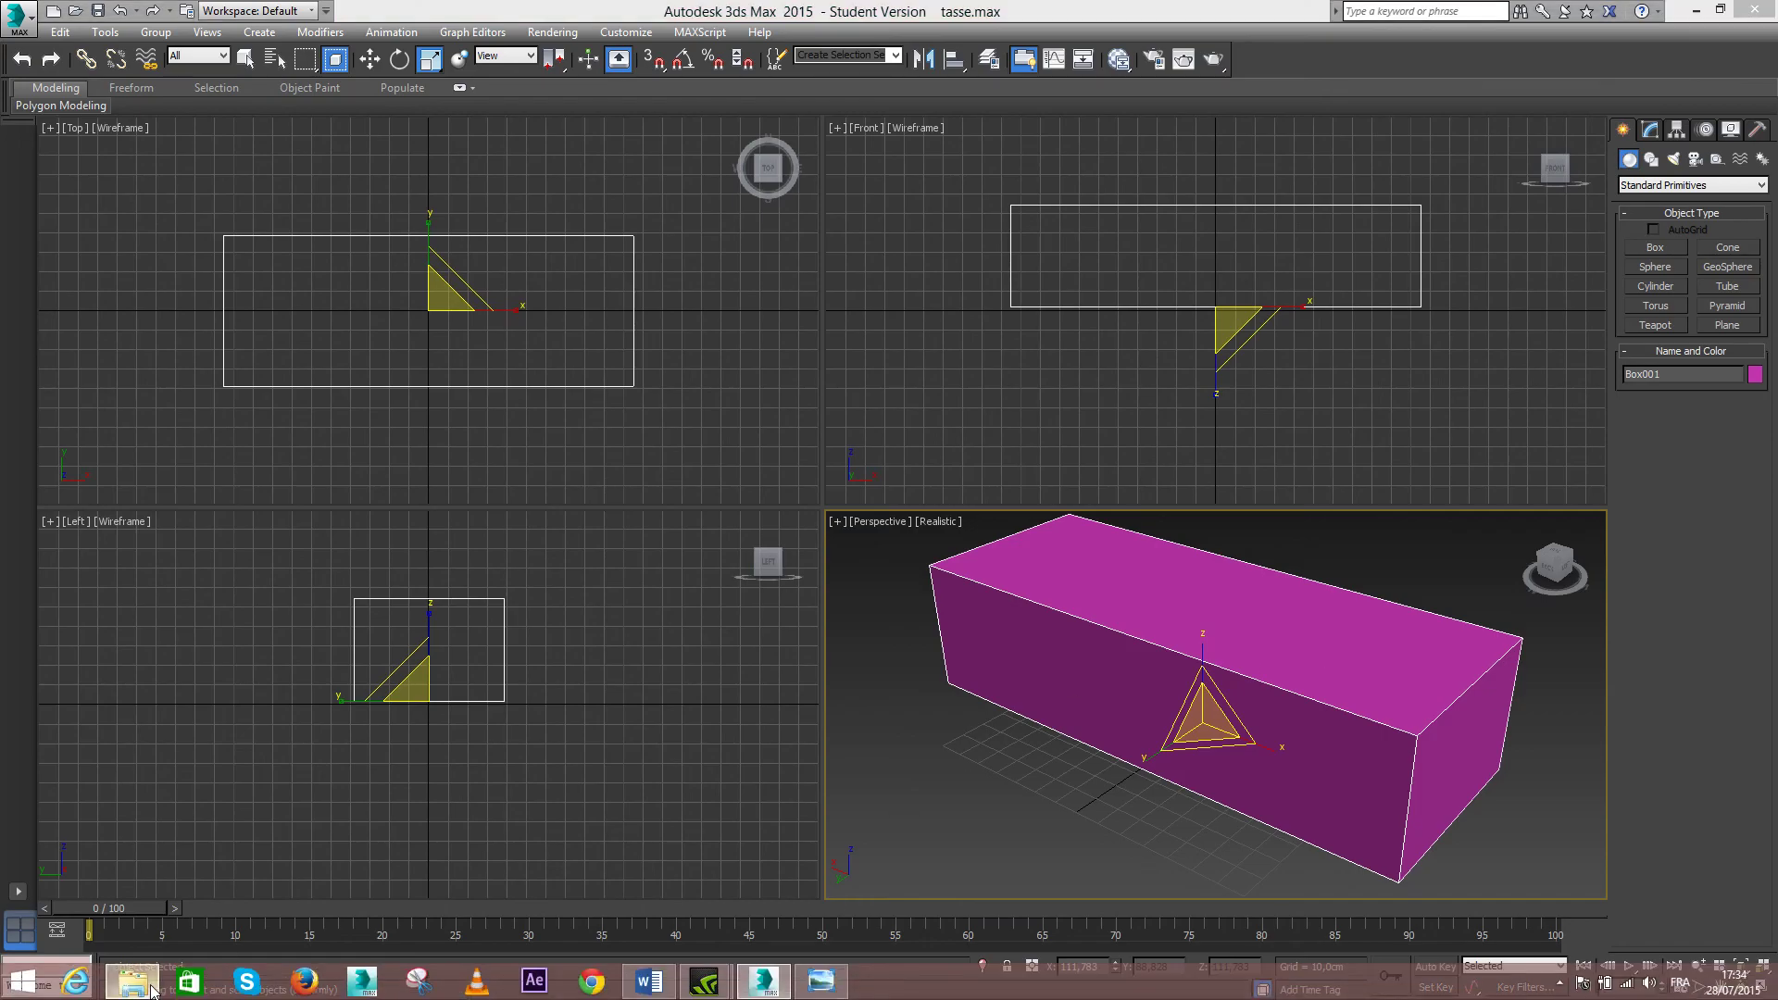
Switch to File Explorer to view the Desktop folder with the recorded videos.
left_click(132, 989)
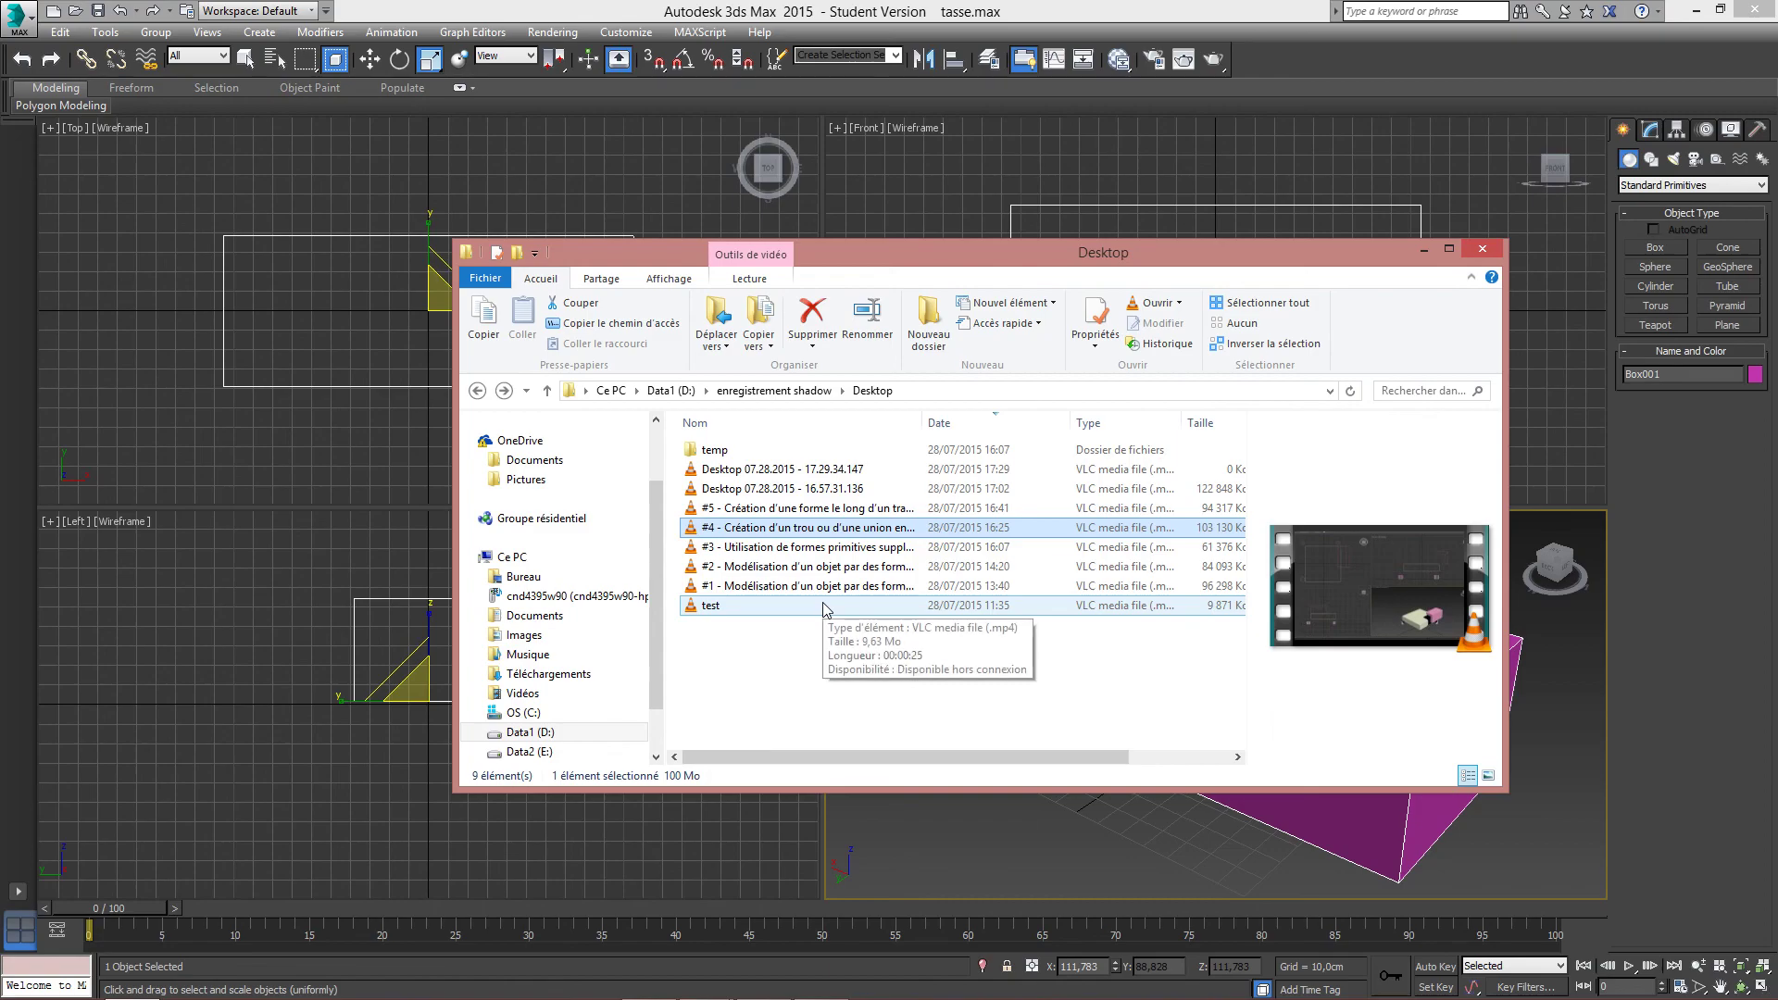